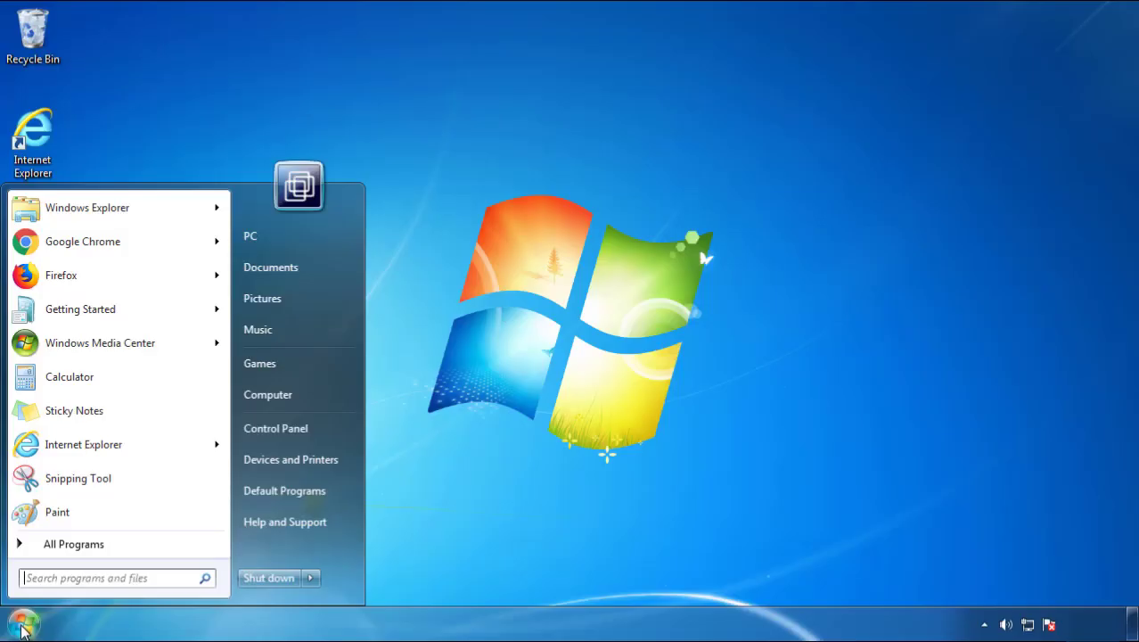
Show the installed programs list in Control Panel, sorted newest-installed first
left_click(286, 424)
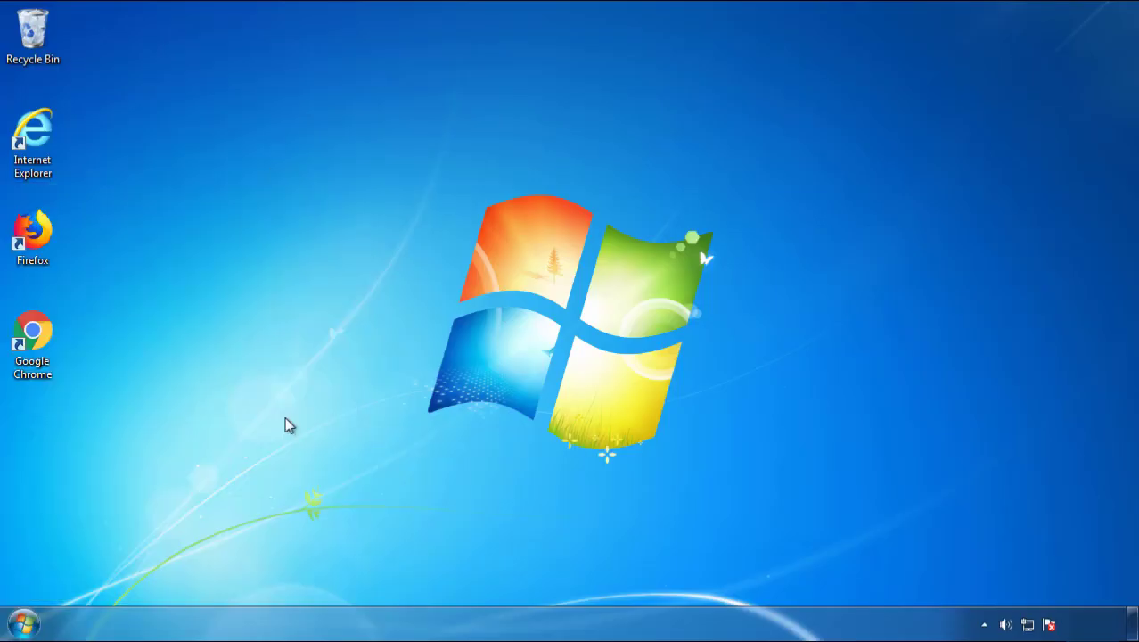
left_click(356, 339)
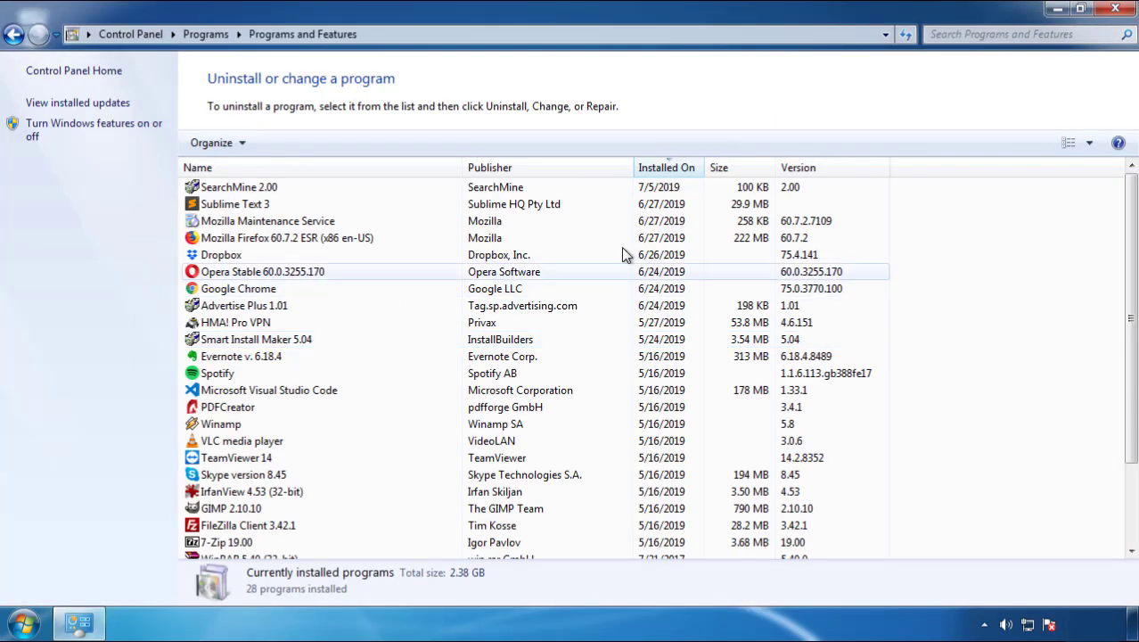
left_click(670, 169)
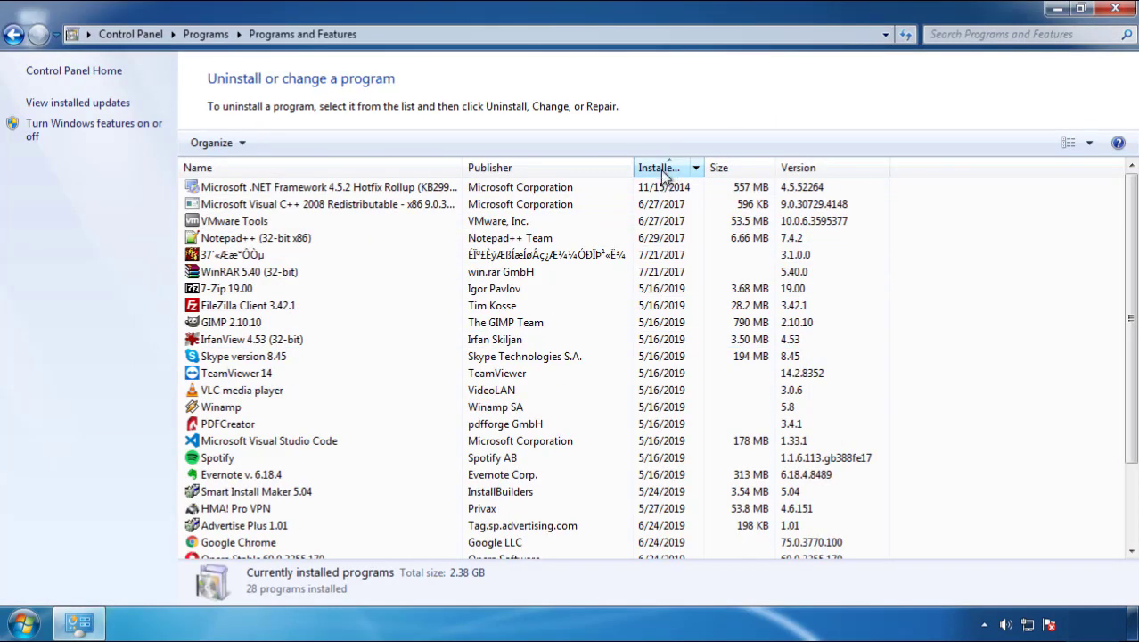
left_click(658, 168)
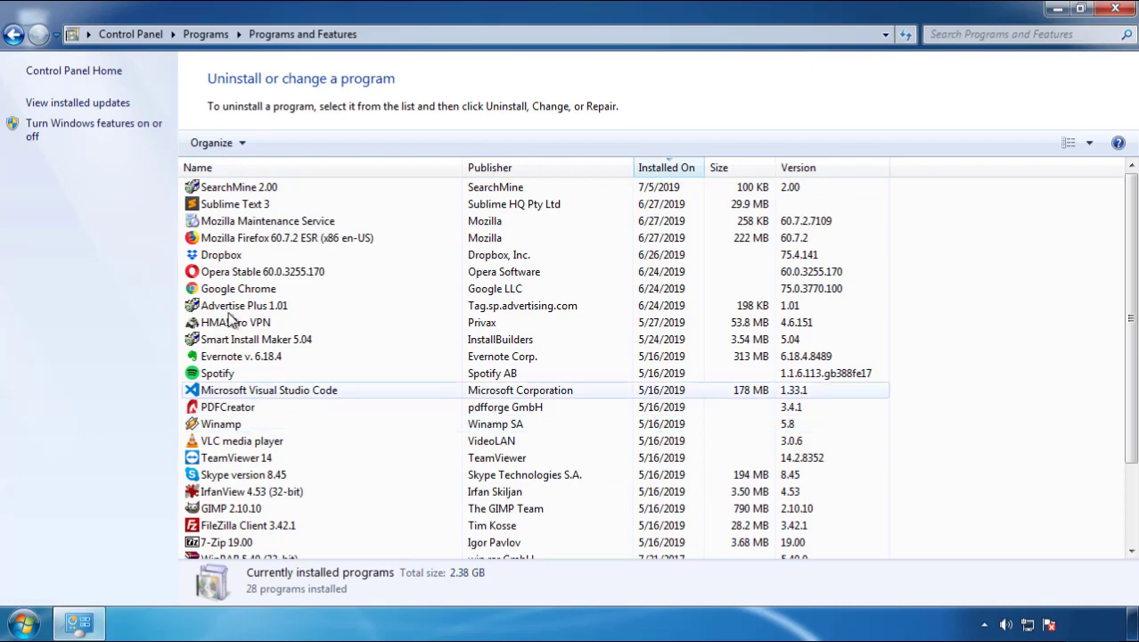
Uninstall SearchMine 2.00 through its wizard and close Control Panel
left_click(238, 193)
left_click(284, 143)
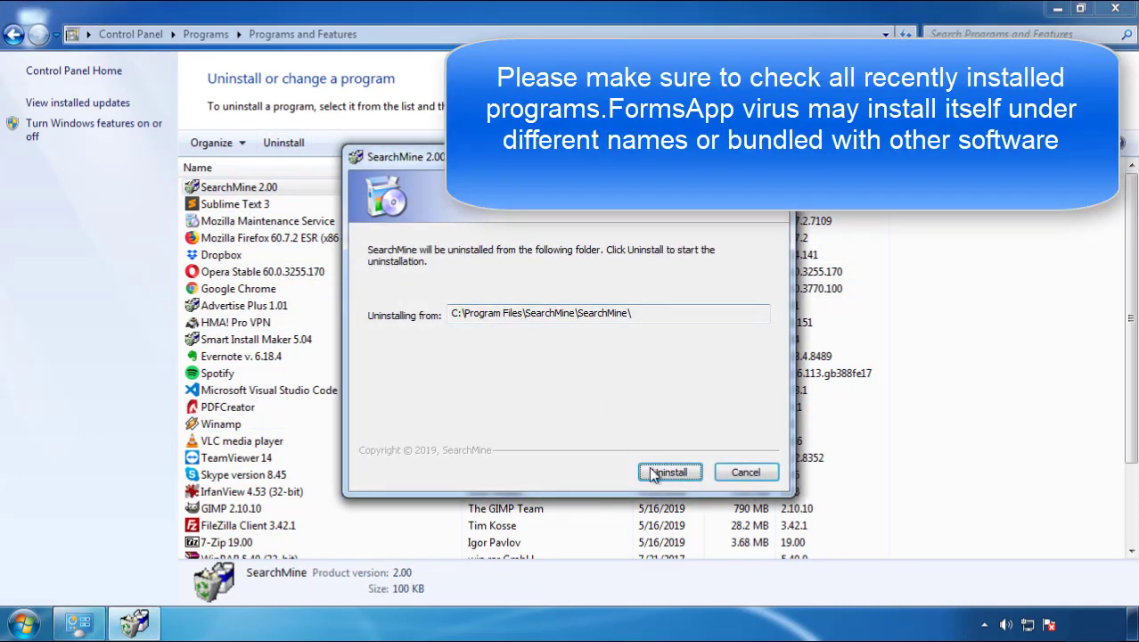
left_click(663, 473)
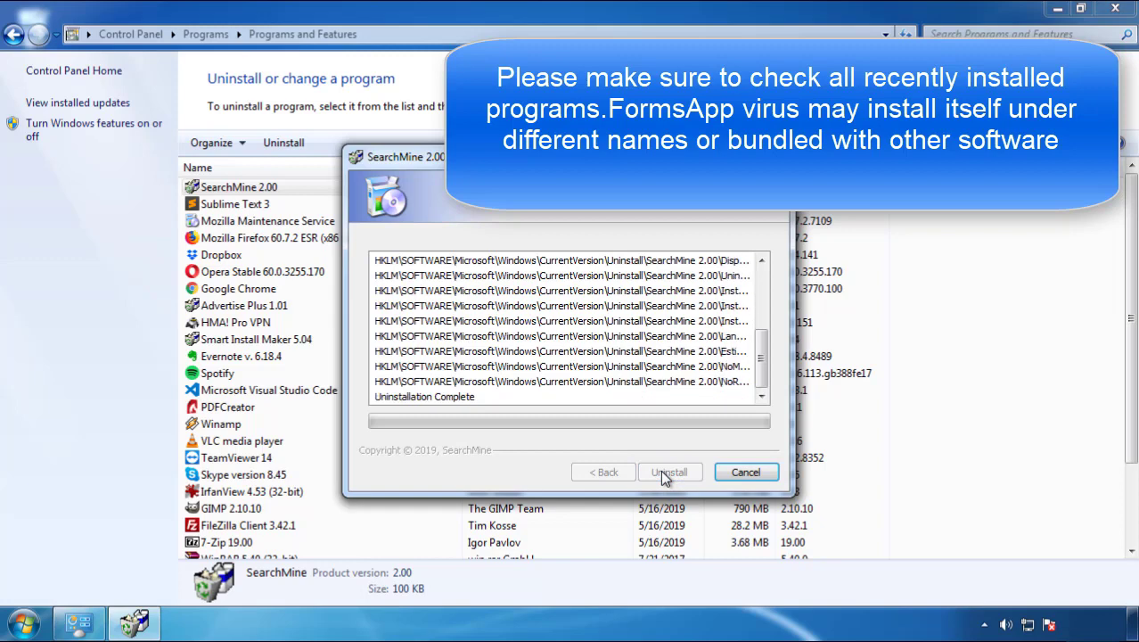
left_click(667, 472)
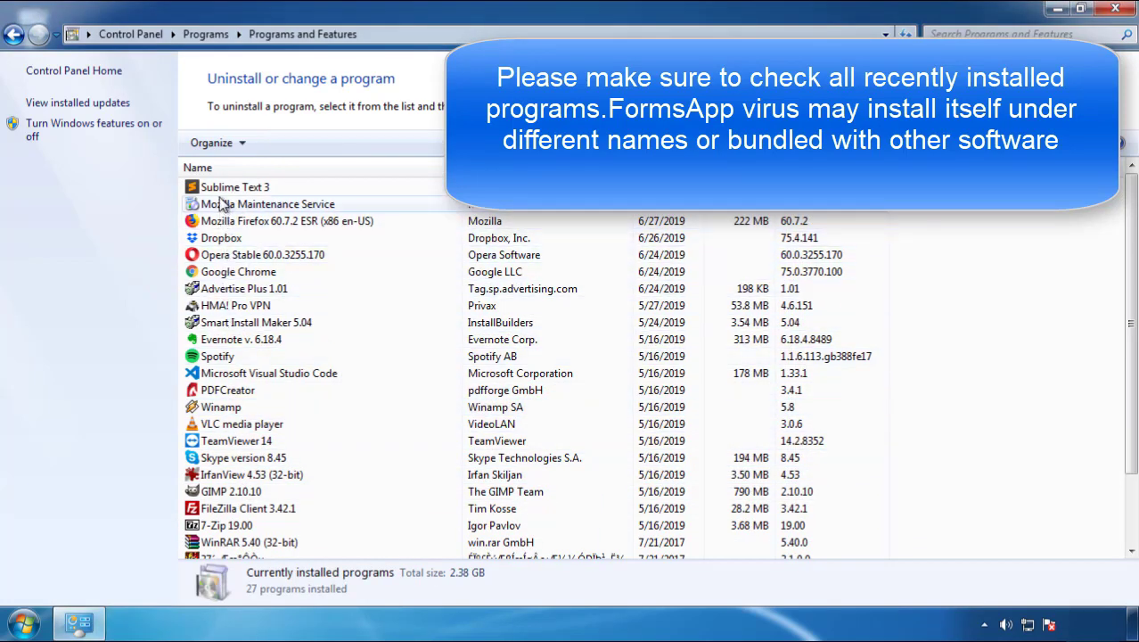
left_click(1115, 10)
Restart Windows and boot into Safe Mode from the Advanced Boot Options menu
left_click(22, 622)
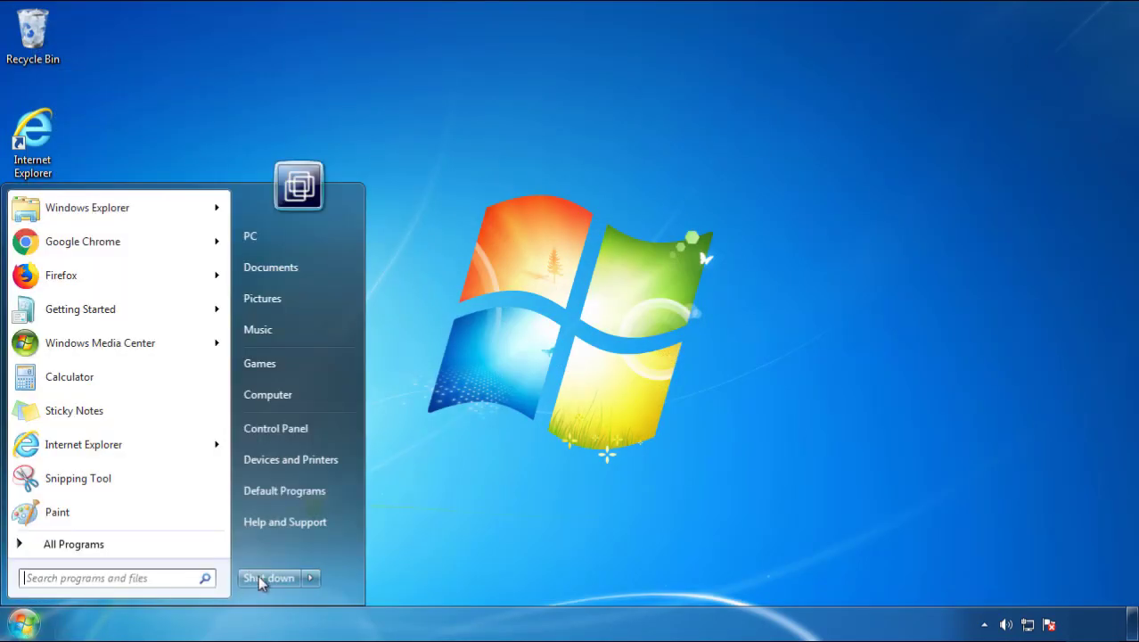
left_click(310, 578)
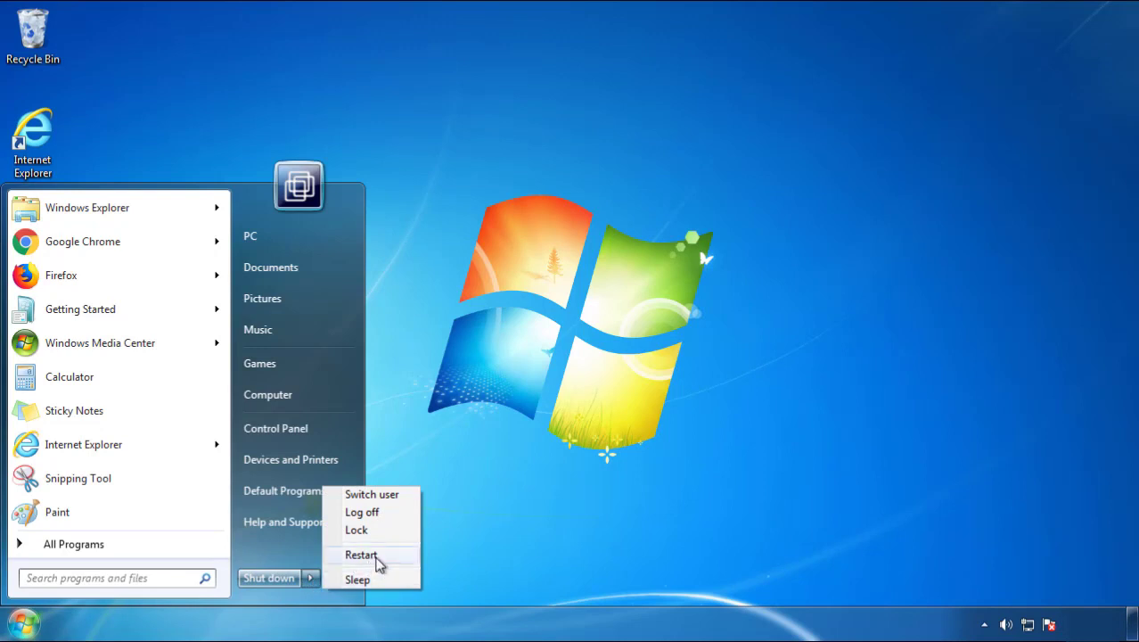
left_click(584, 537)
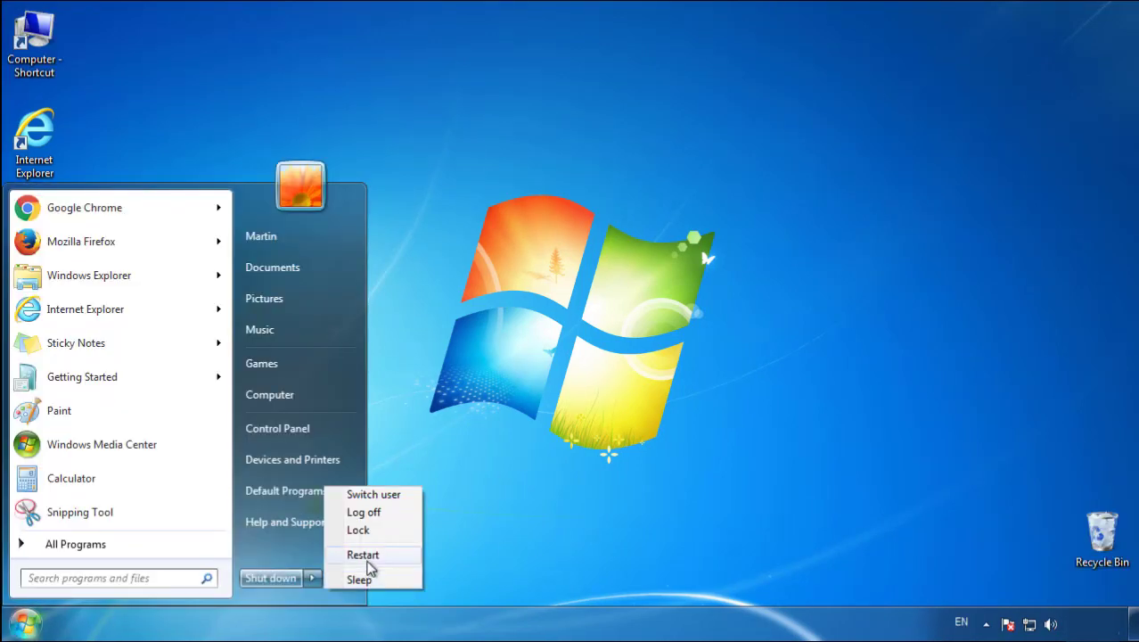
left_click(369, 491)
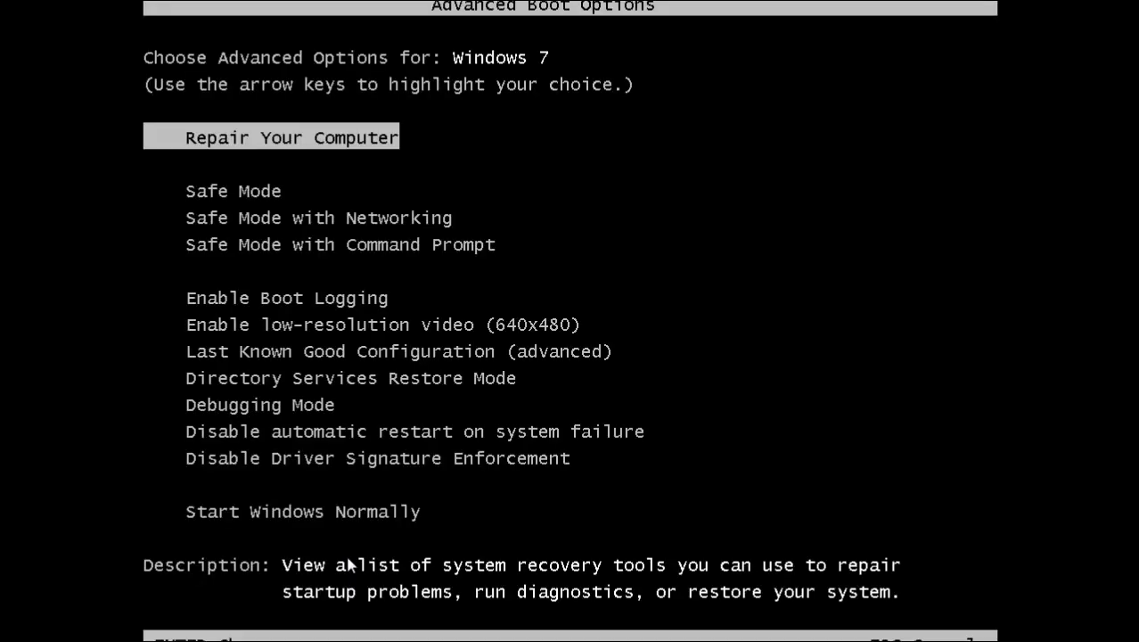
key("Down")
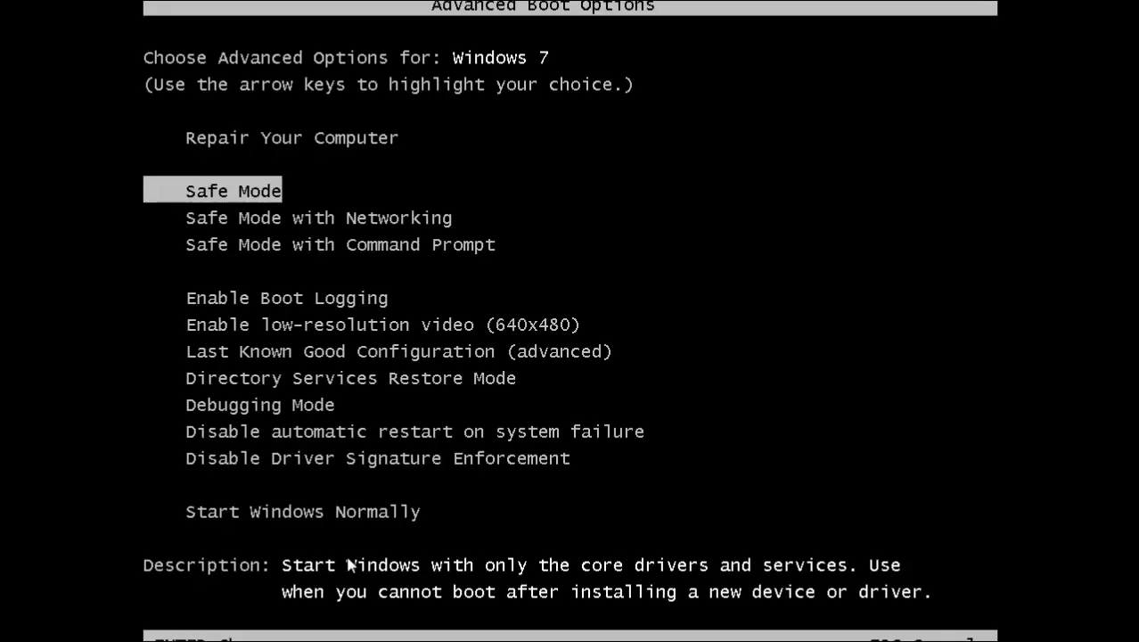
key("Return")
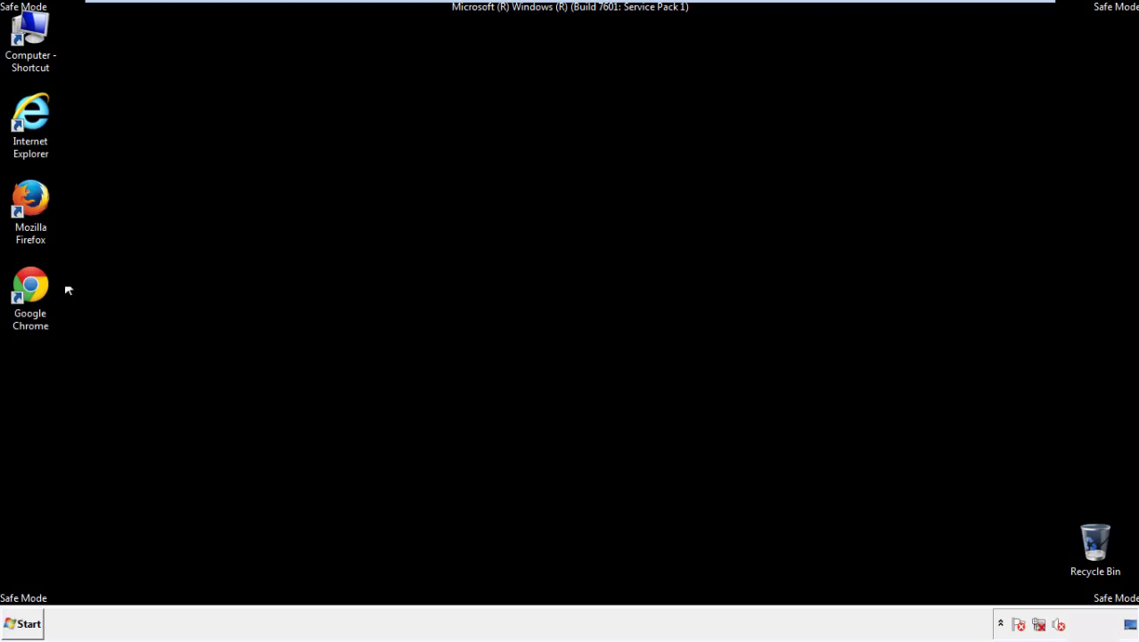
Launch Firefox, decline the default-browser prompt, and keep the menu bar visible
double_click(41, 207)
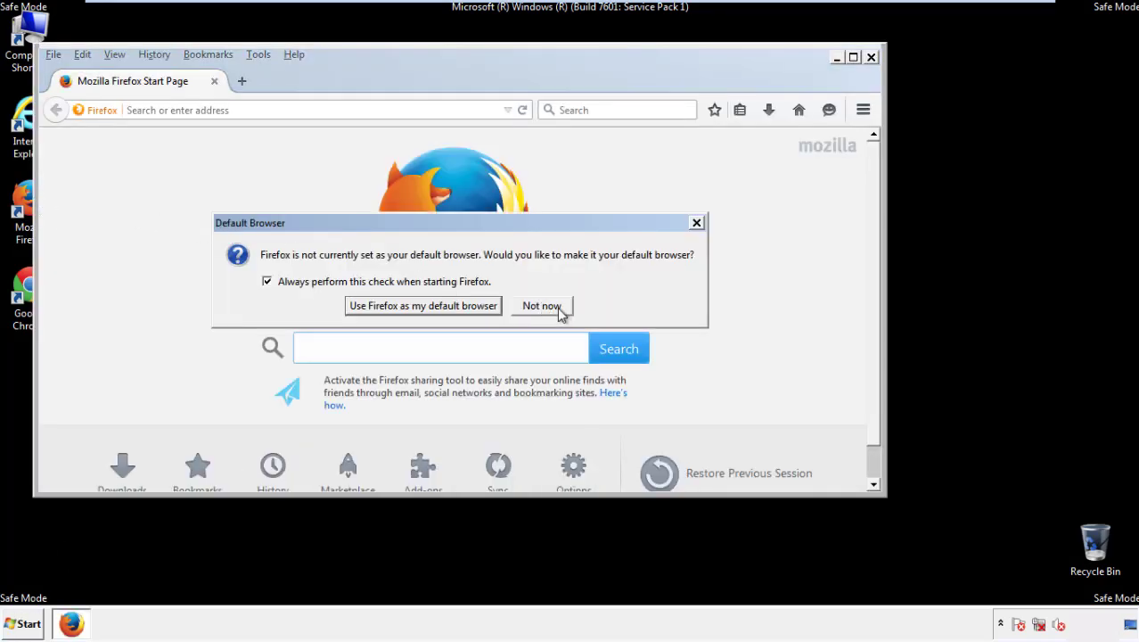
left_click(544, 306)
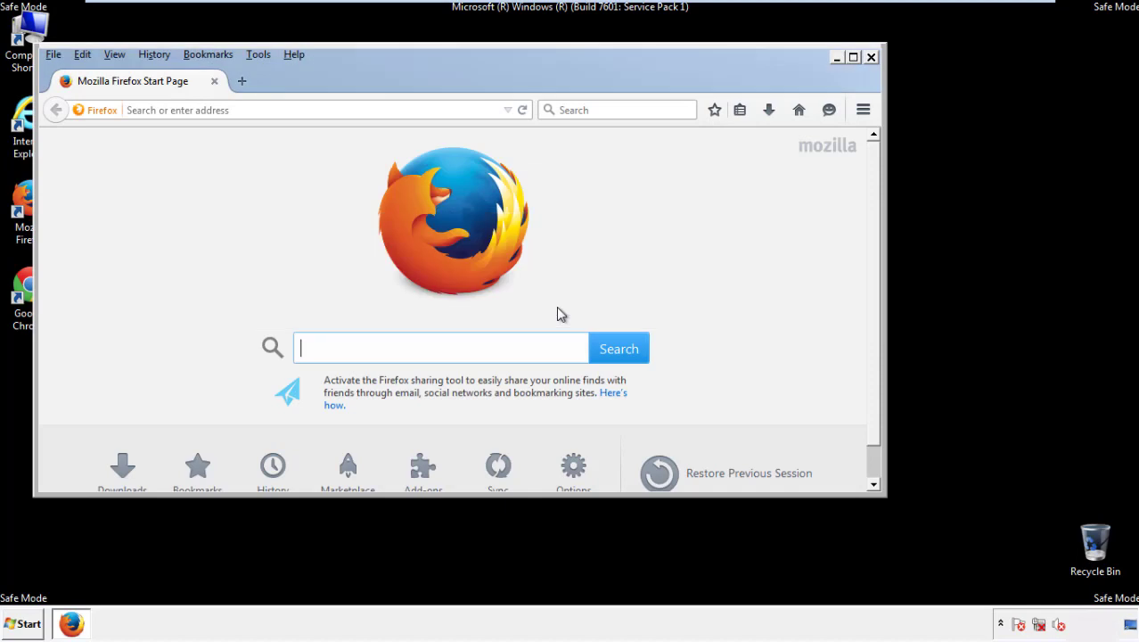
right_click(351, 78)
left_click(380, 137)
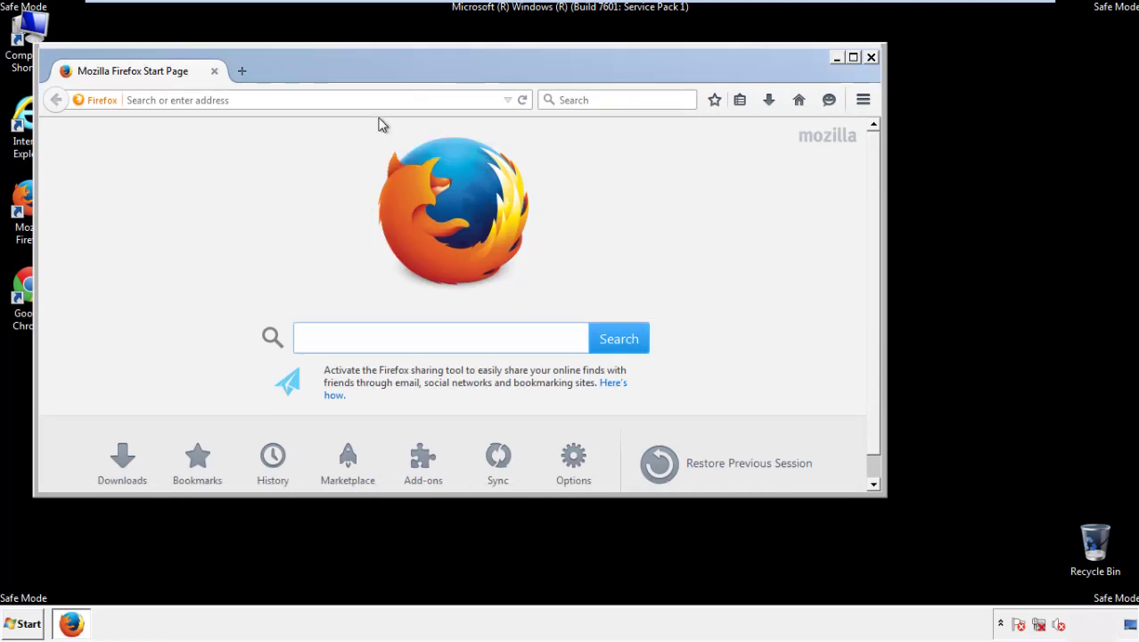
right_click(361, 75)
left_click(367, 136)
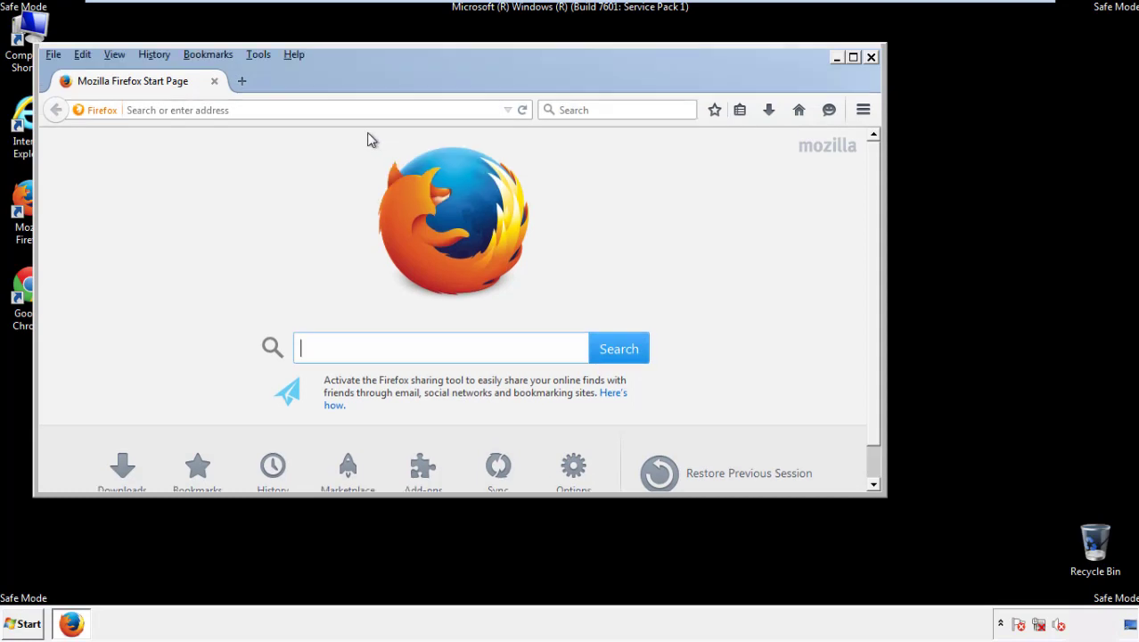
Clear all Firefox history for Everything, including offline website data and site preferences
left_click(154, 55)
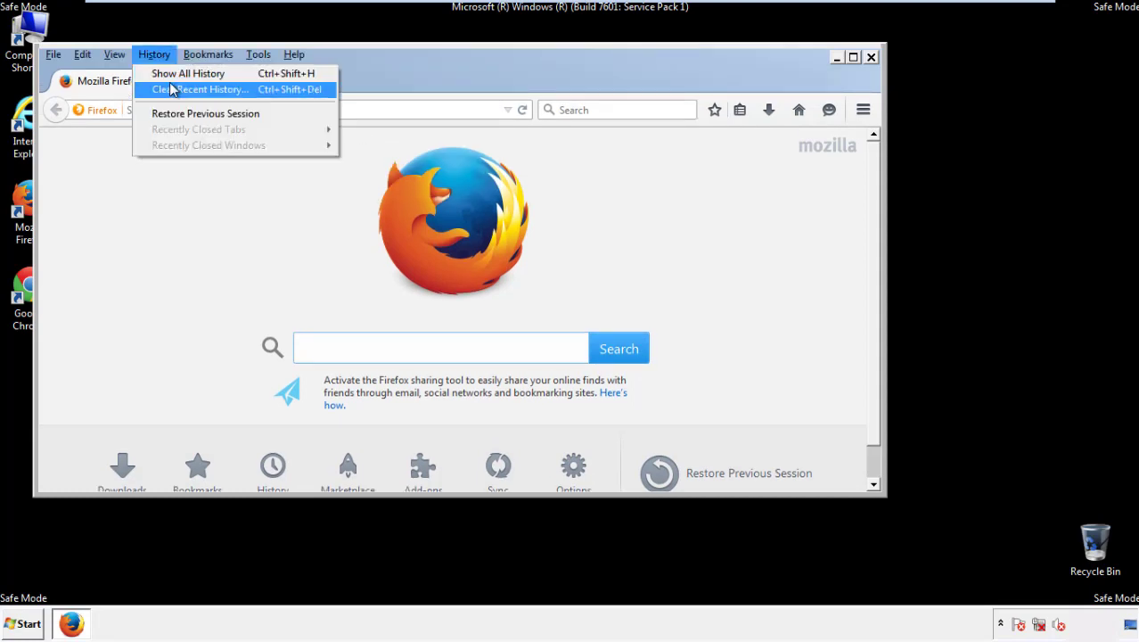
left_click(172, 92)
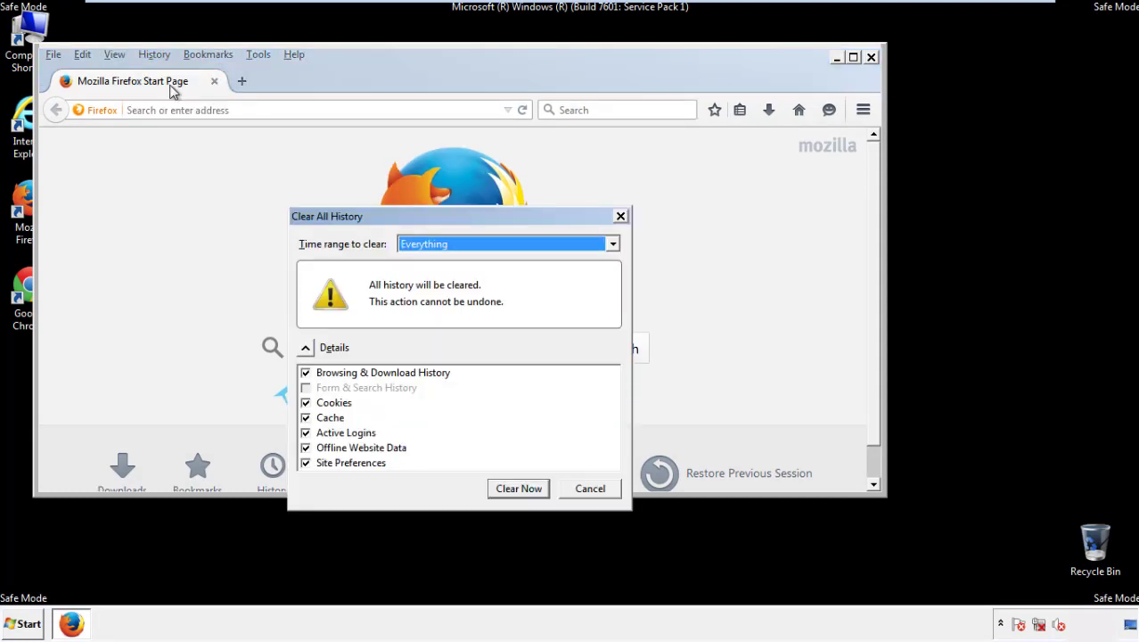
left_click(419, 247)
left_click(427, 335)
left_click(306, 450)
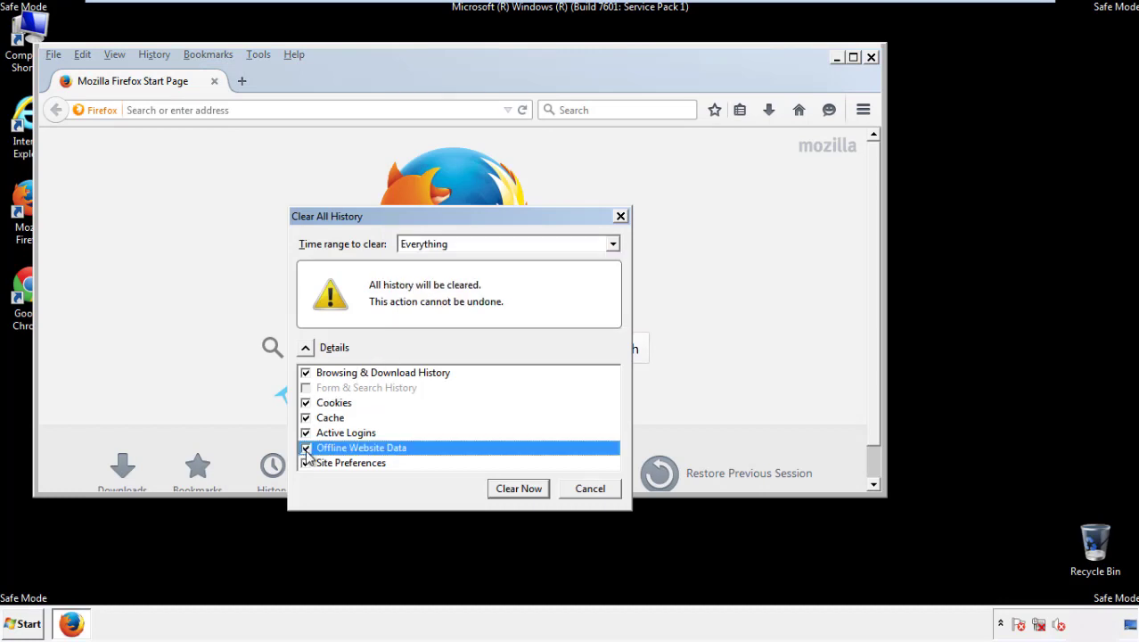
left_click(306, 465)
left_click(306, 465)
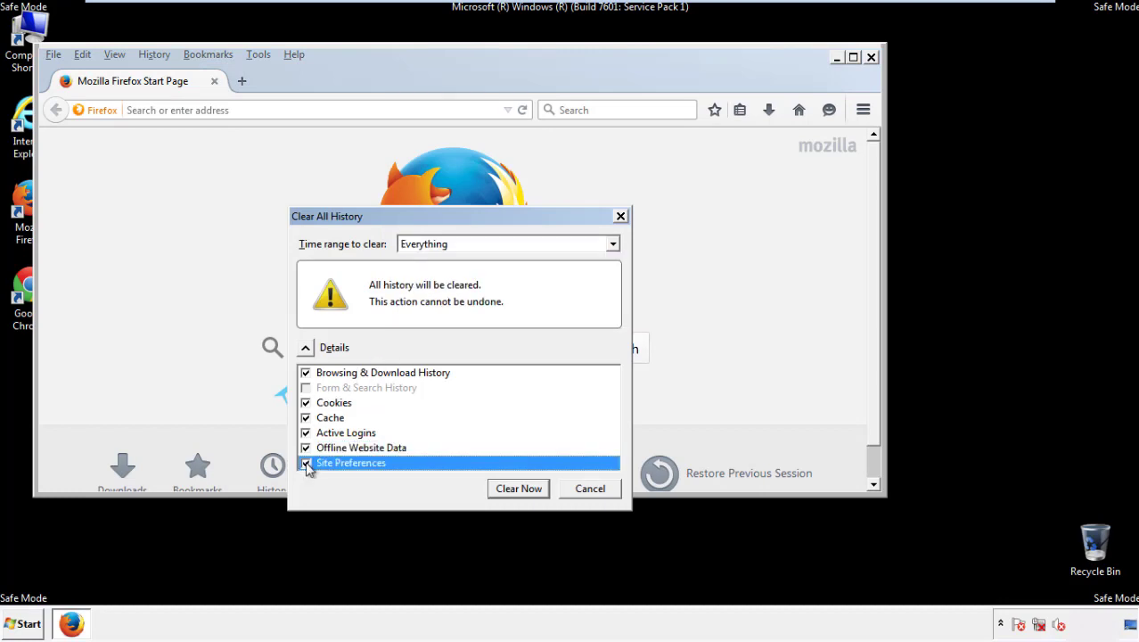
left_click(518, 490)
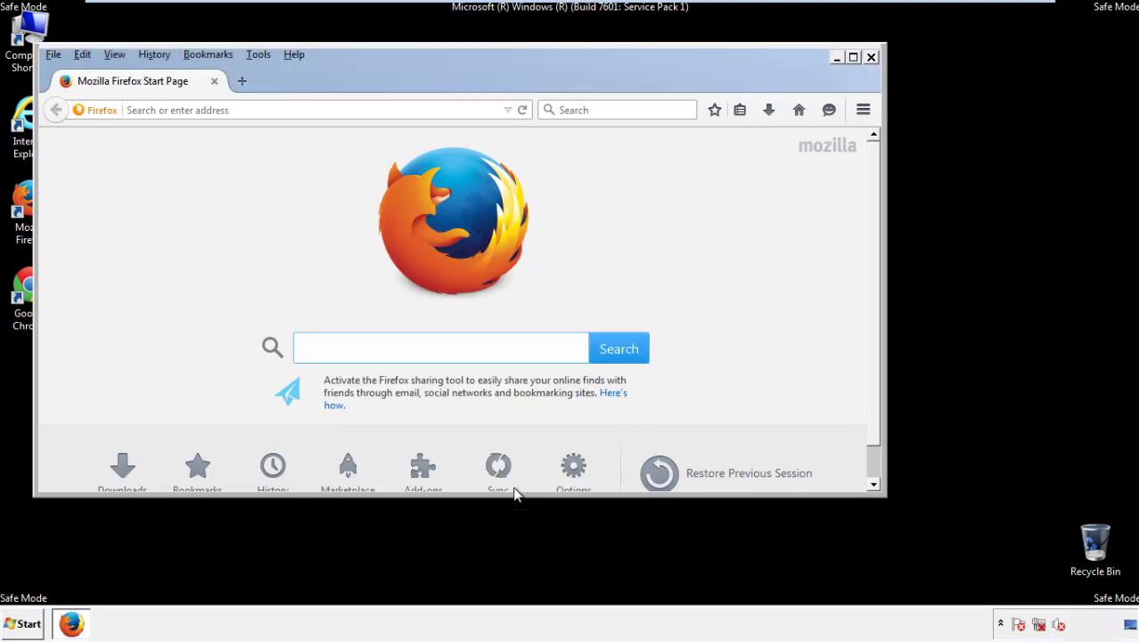
Refresh Firefox to defaults from Troubleshooting Information, decline the default-browser prompt, and close Firefox
left_click(295, 55)
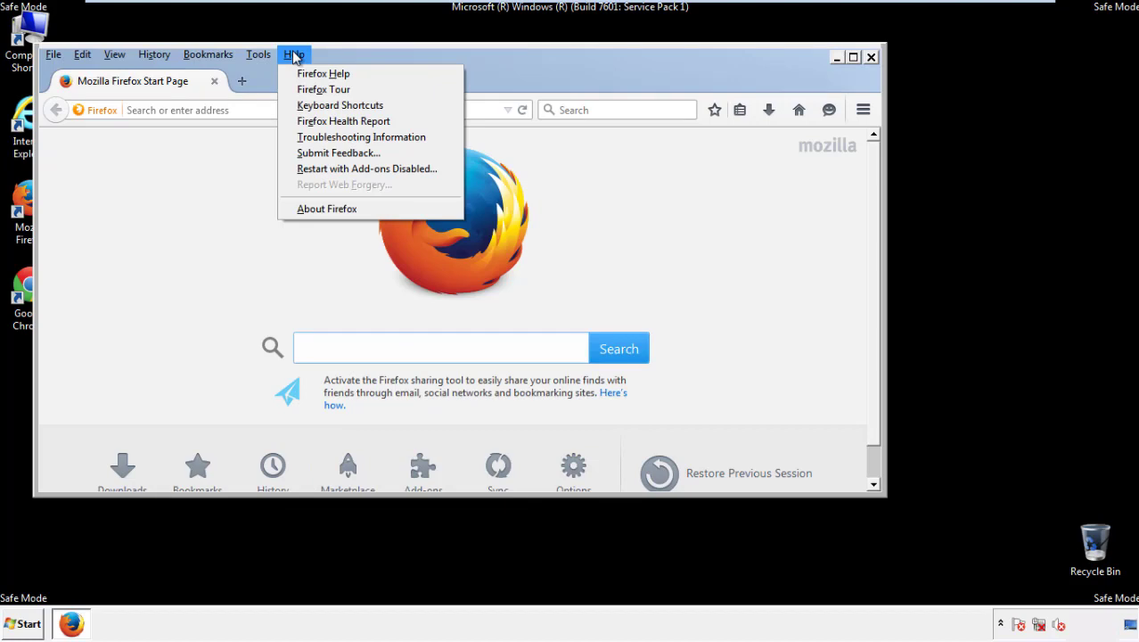
left_click(329, 136)
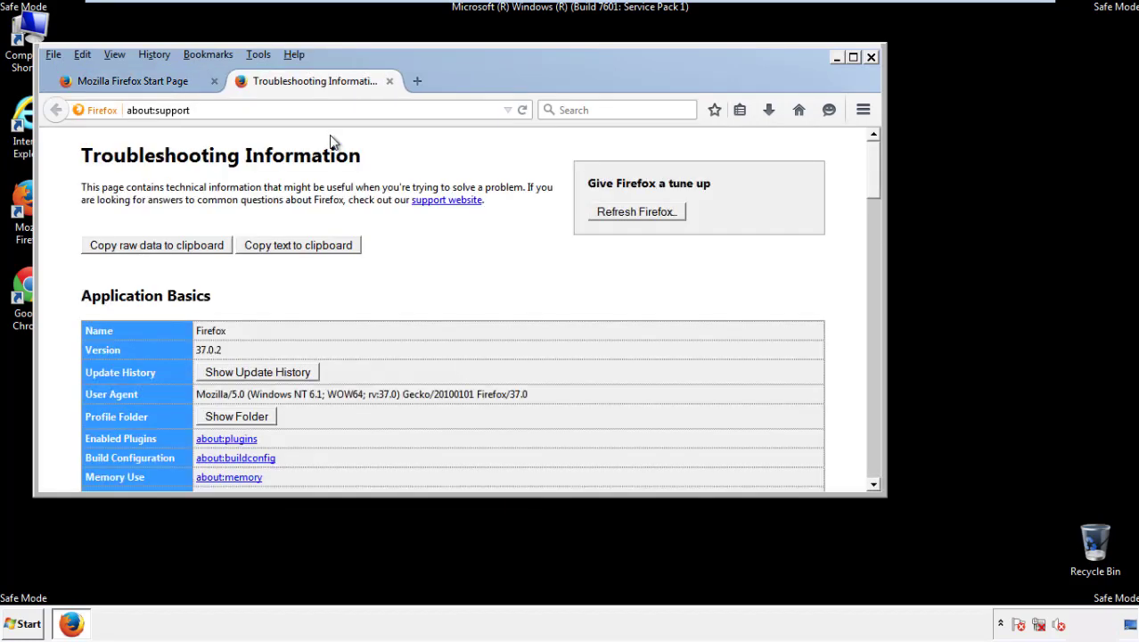
left_click(638, 214)
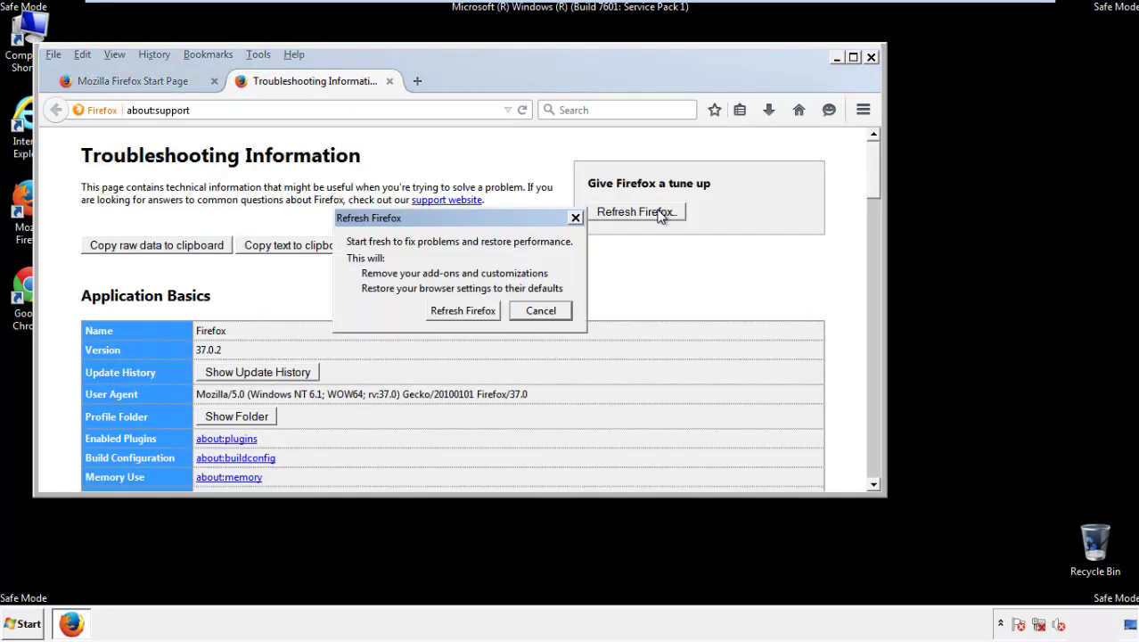
left_click(464, 315)
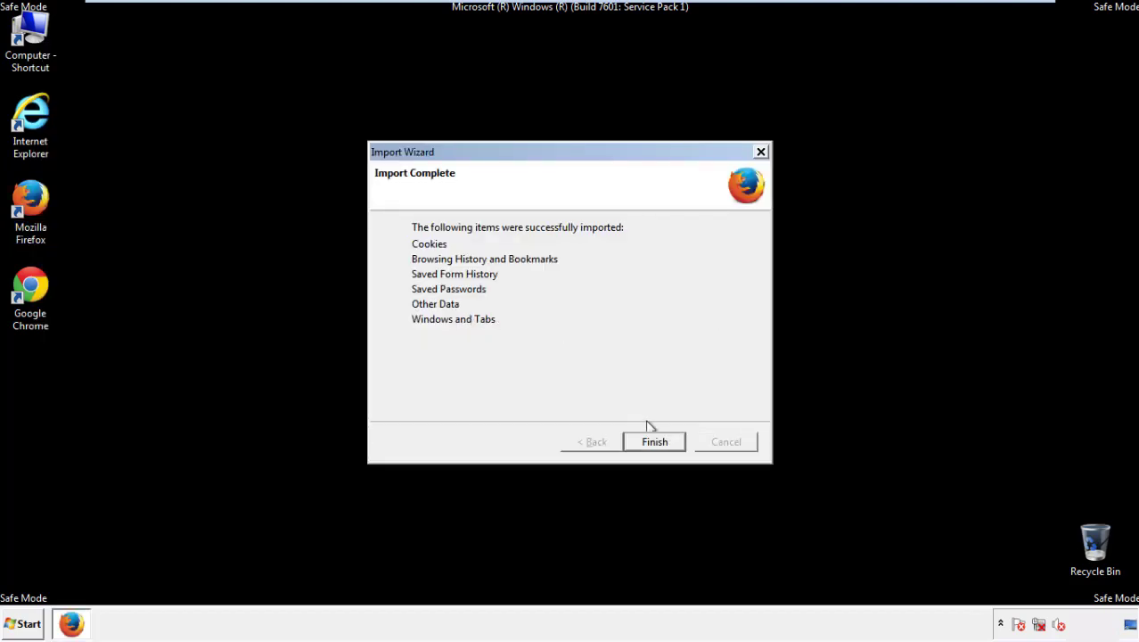
left_click(655, 442)
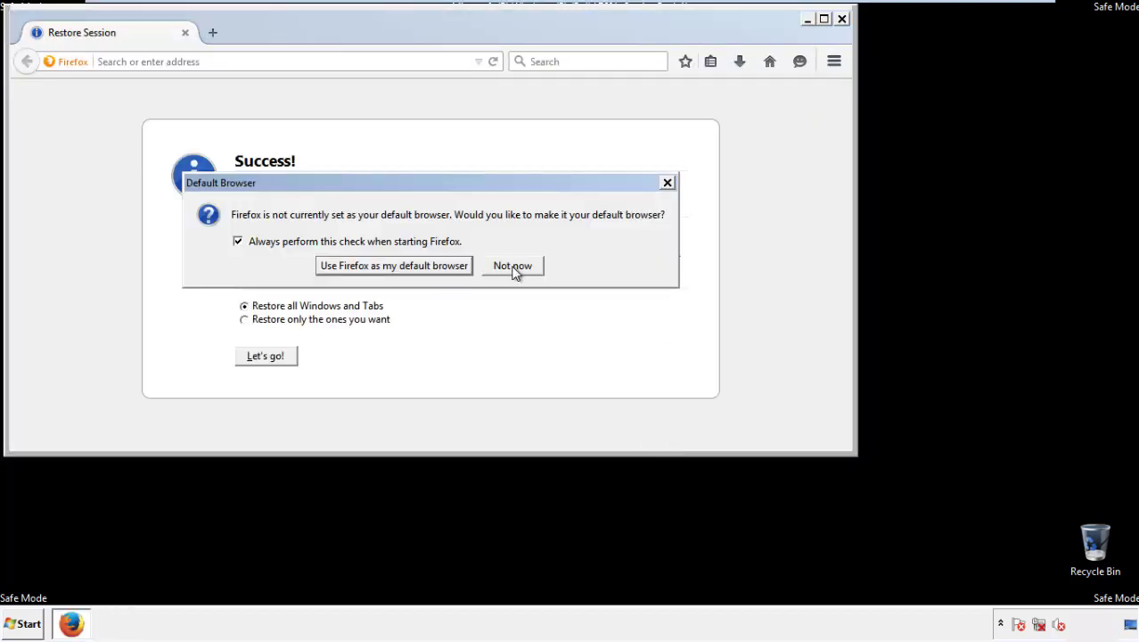
left_click(513, 268)
left_click(842, 19)
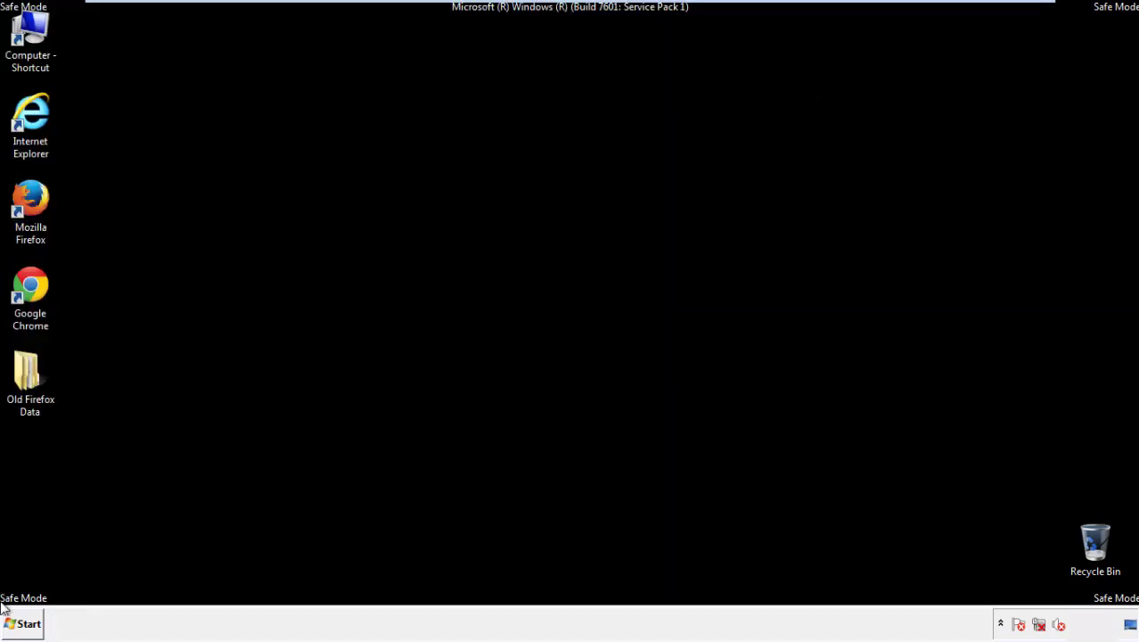
Launch Chrome, stop its default-browser prompt, and go to History from Settings
left_click(28, 284)
double_click(28, 283)
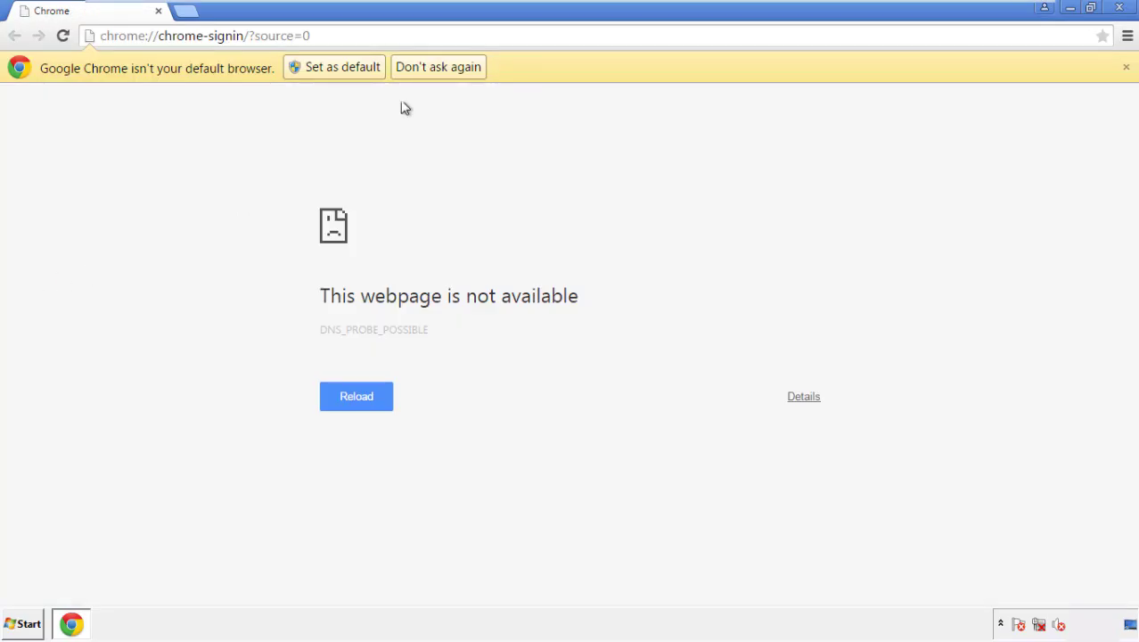
left_click(458, 70)
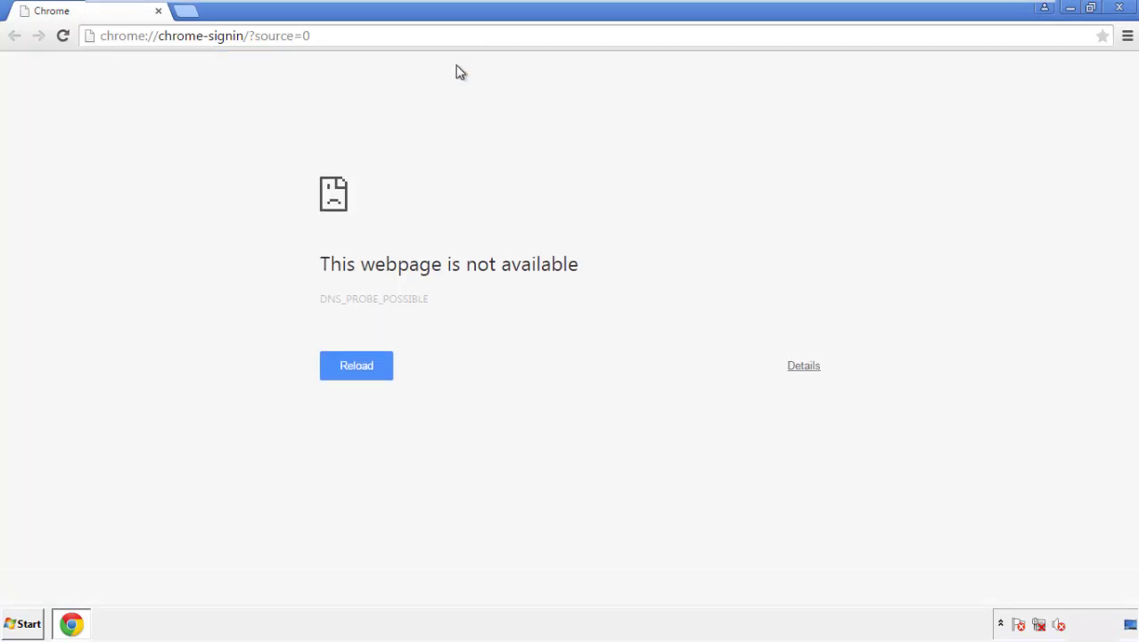
left_click(1127, 38)
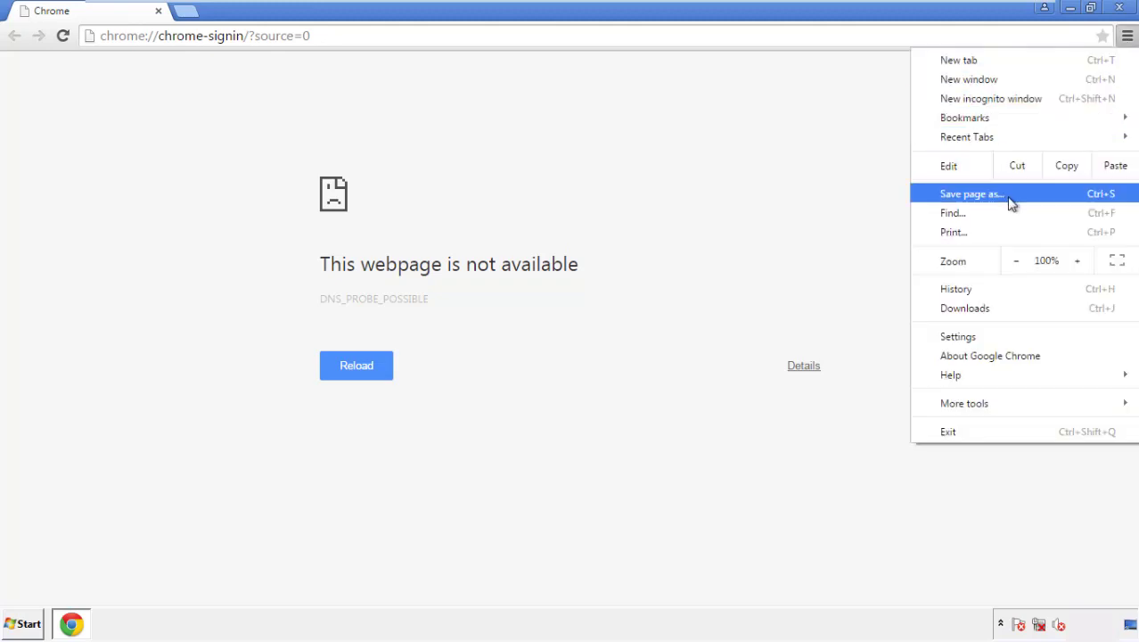
left_click(959, 337)
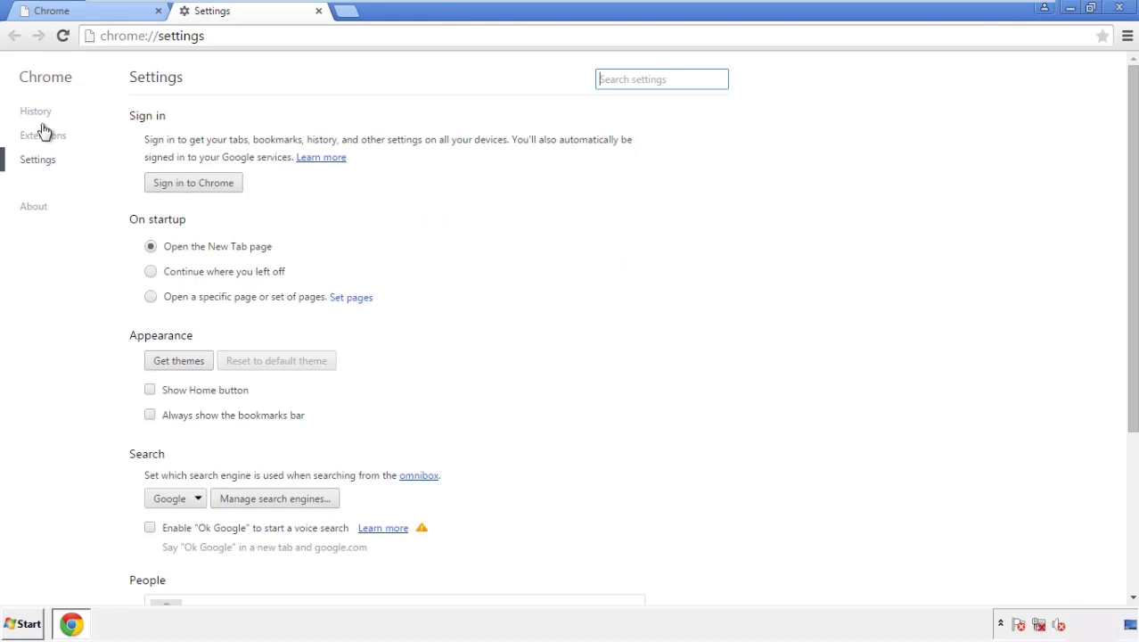
left_click(41, 115)
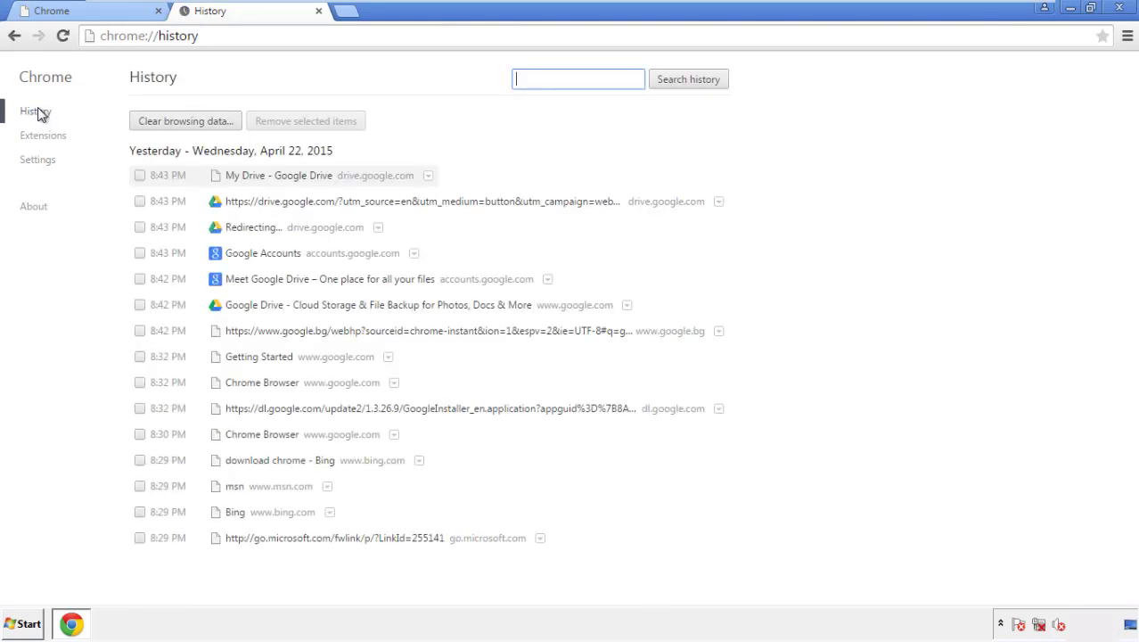
Clear Chrome data from the beginning of time, adding Autofill form data and Content licenses
left_click(171, 124)
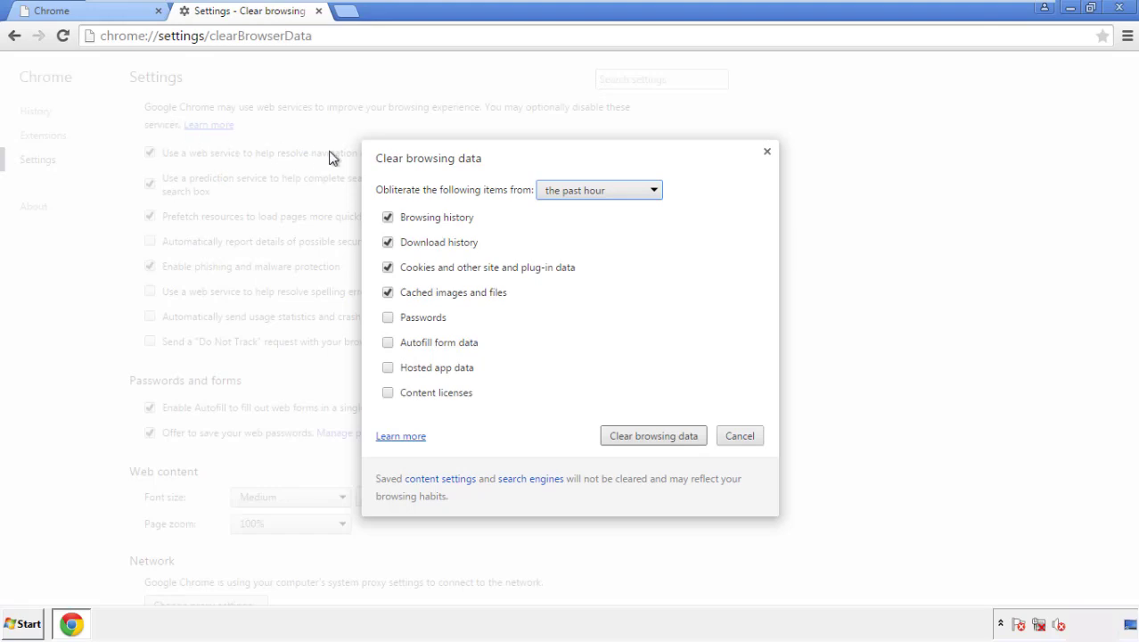
left_click(573, 193)
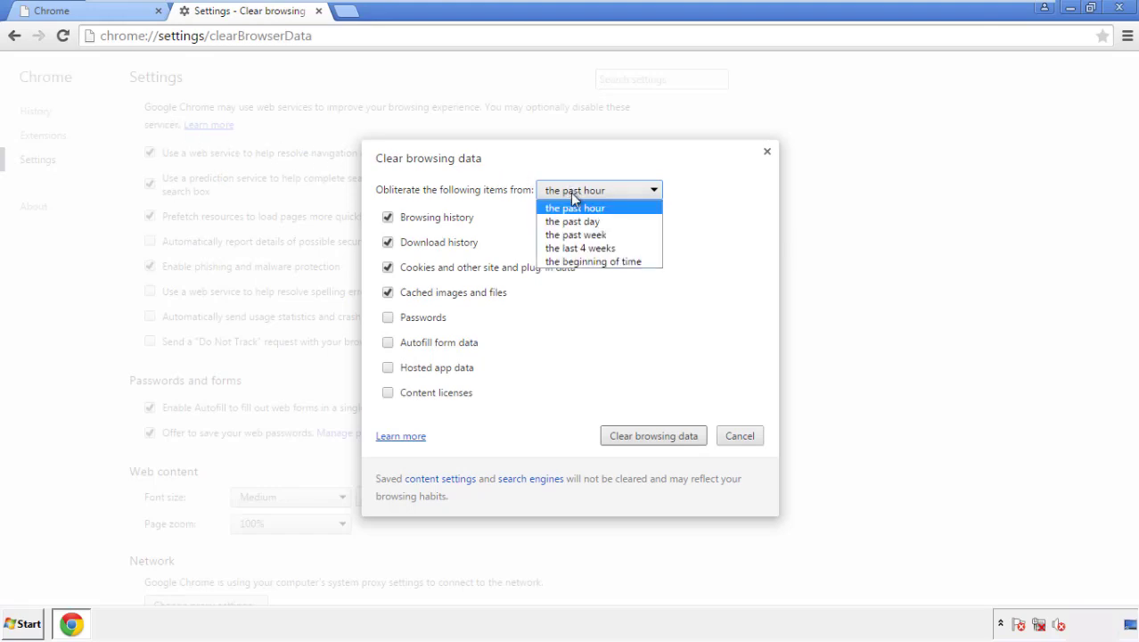
left_click(570, 262)
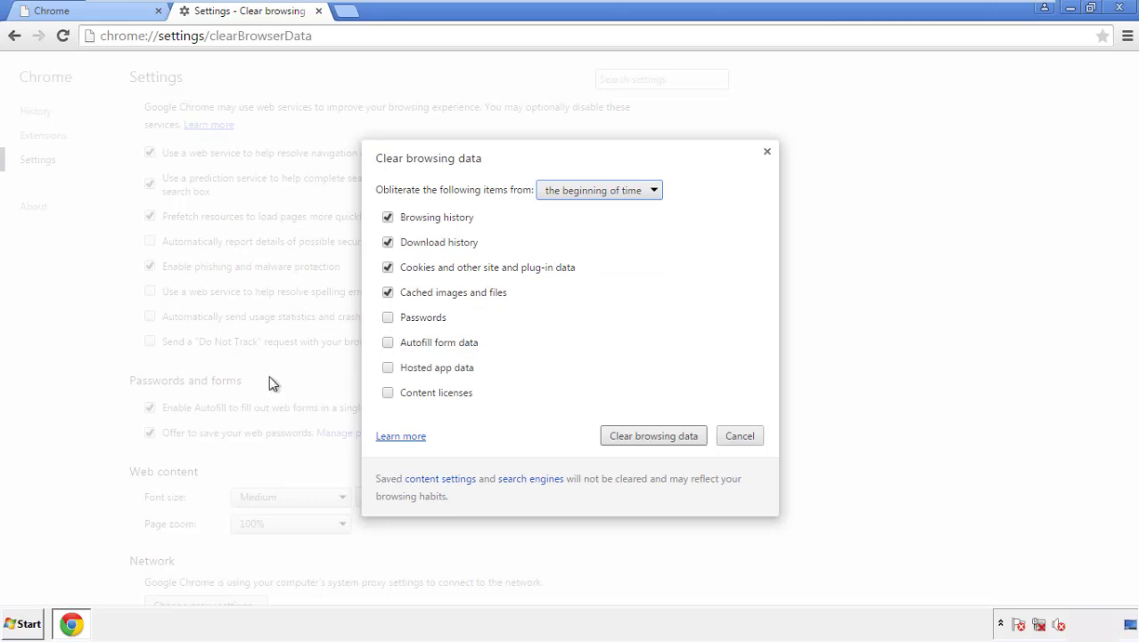
left_click(398, 348)
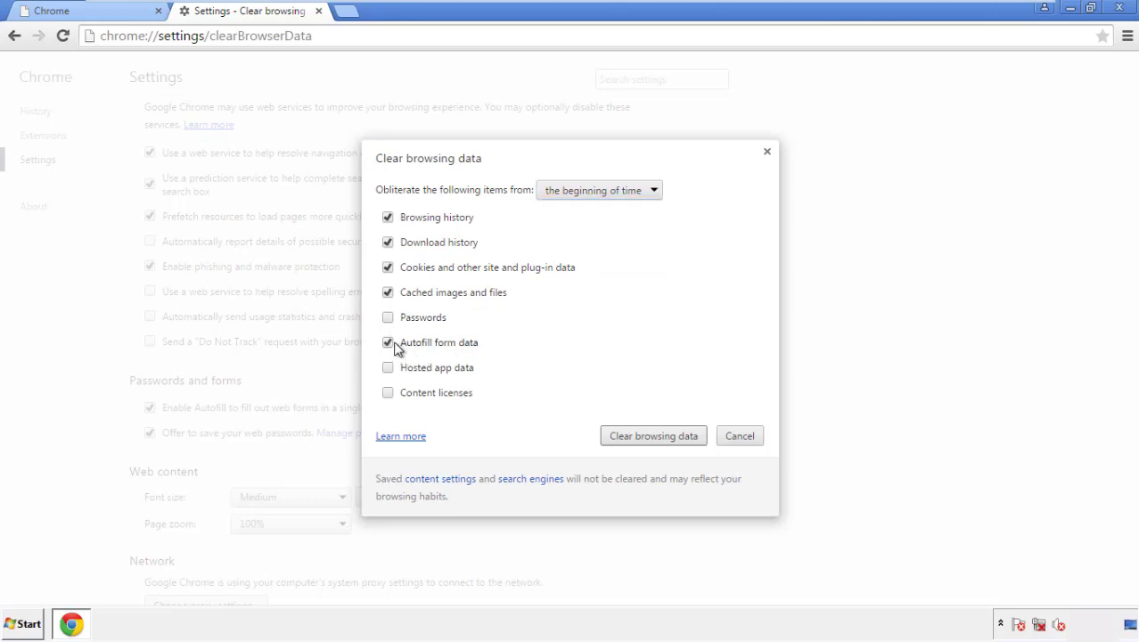
left_click(390, 394)
left_click(639, 439)
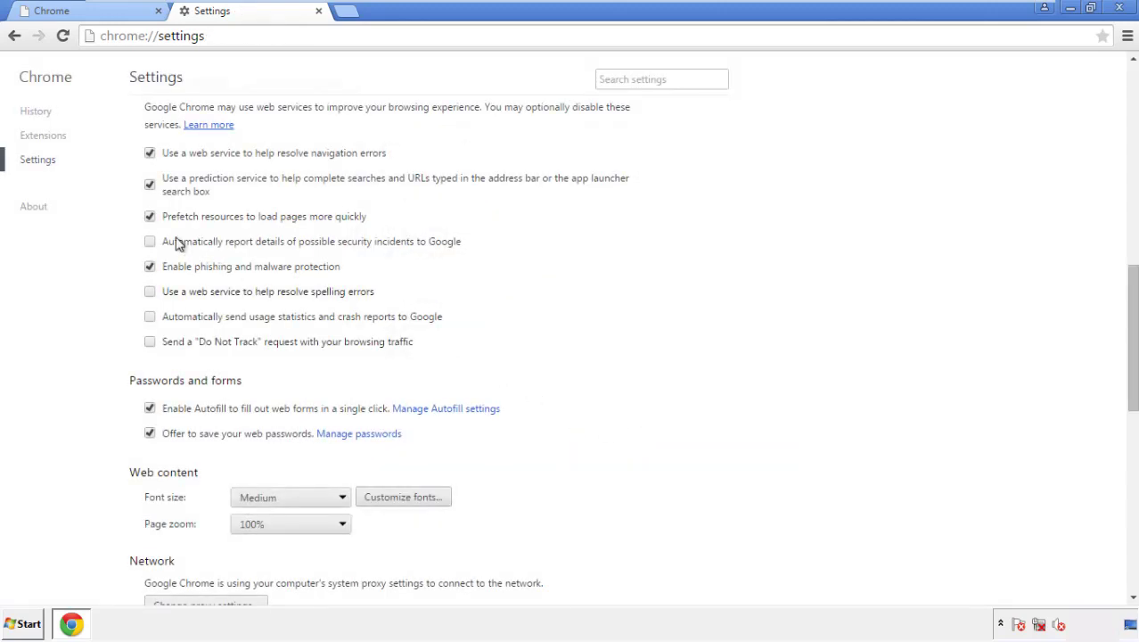
Reset Chrome's settings to their defaults and close the browser
left_click_drag(1131, 271, 1130, 469)
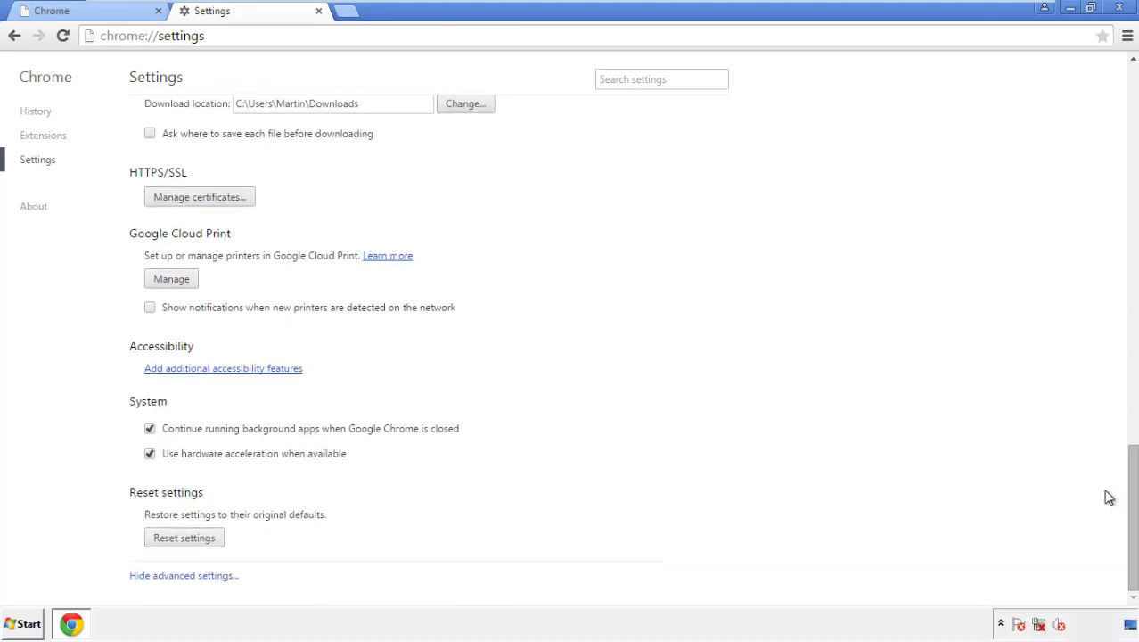
left_click(217, 541)
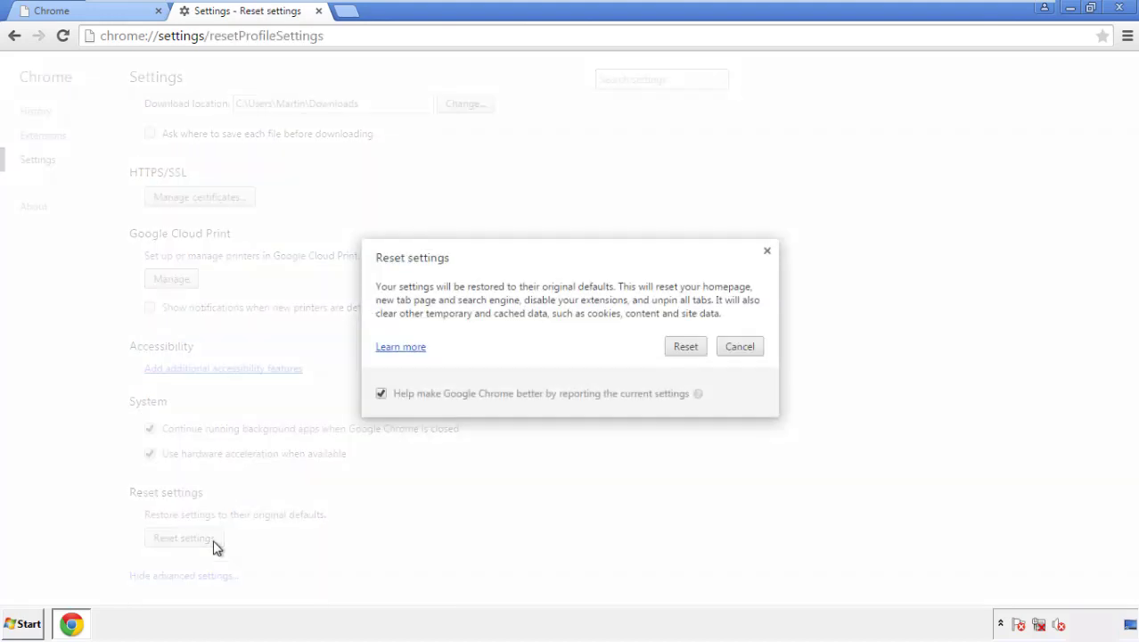
left_click(686, 348)
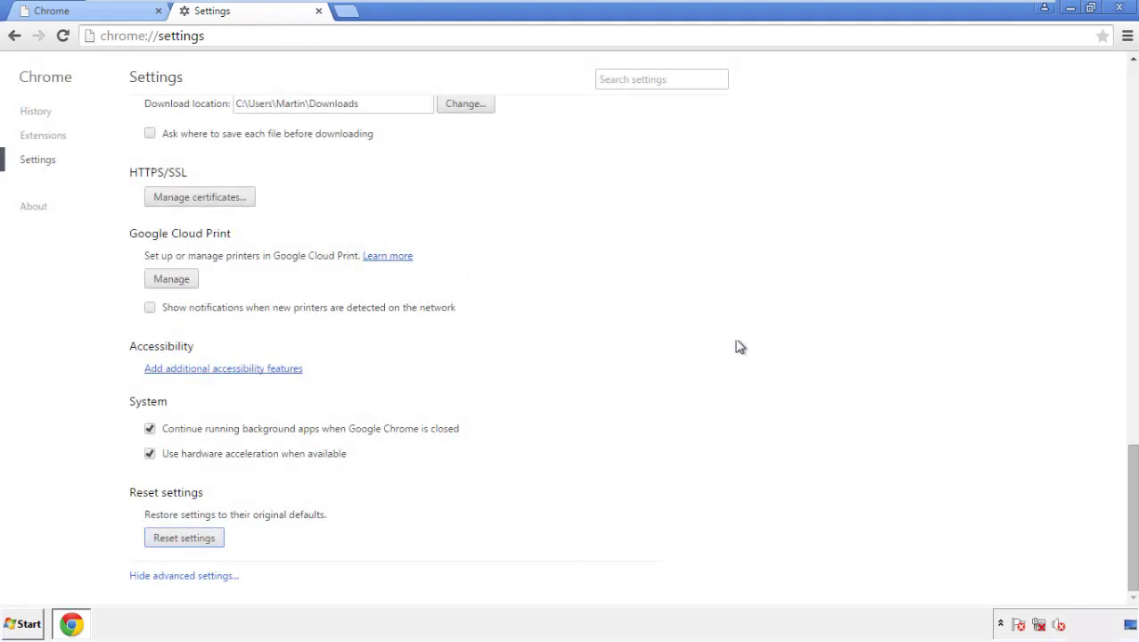
left_click(1119, 8)
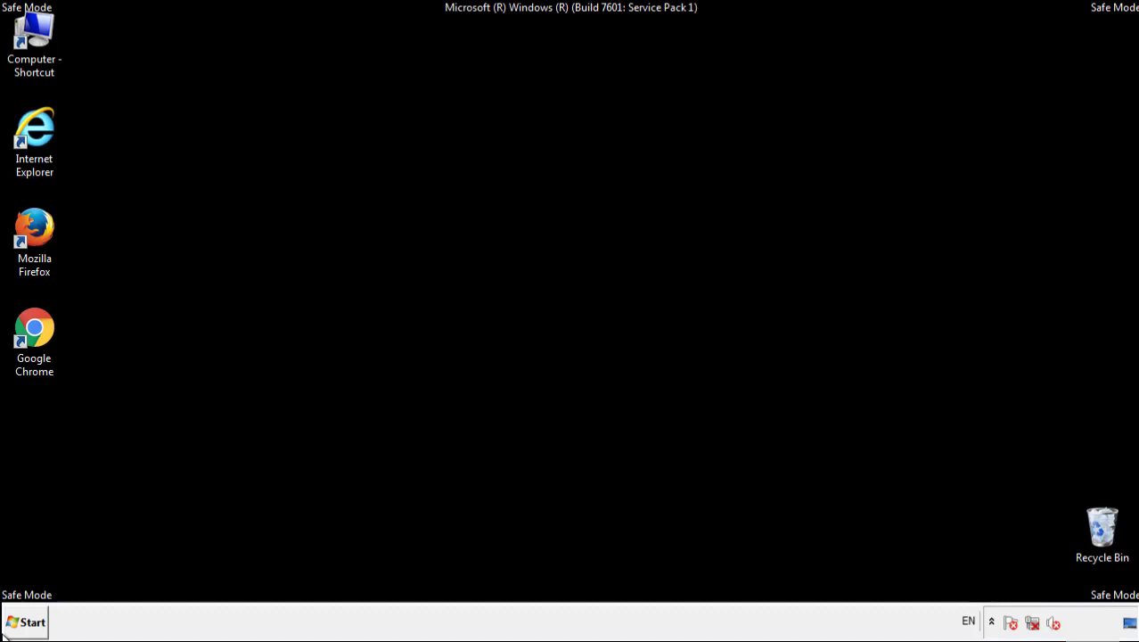
Remove the Search Mine add-on in Firefox's Add-ons Manager, then close Firefox
double_click(43, 222)
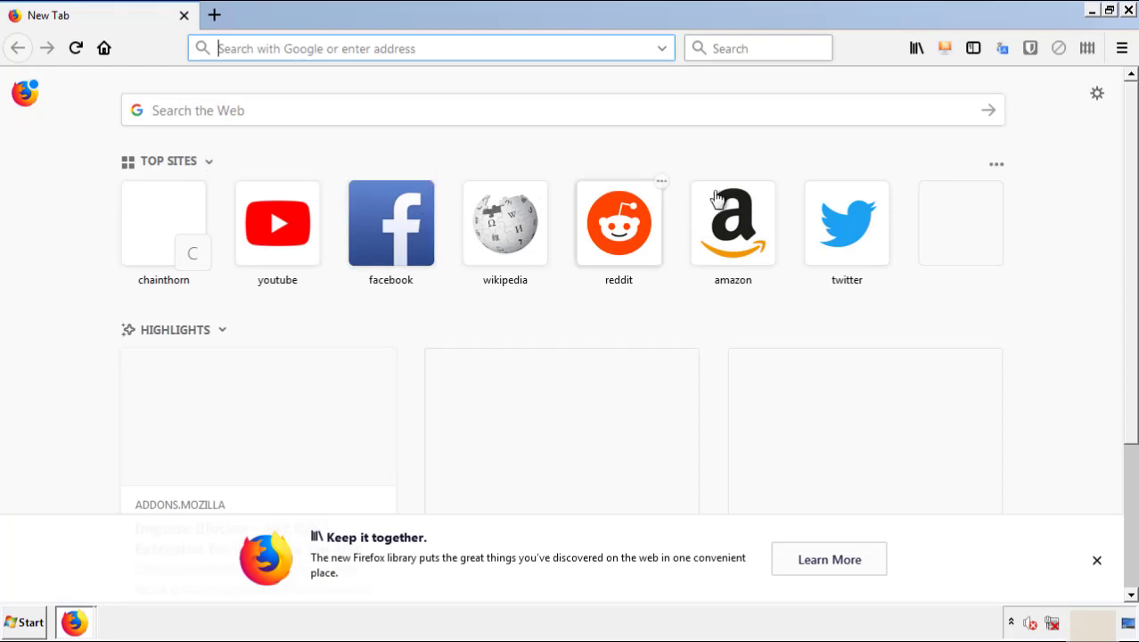
left_click(1121, 48)
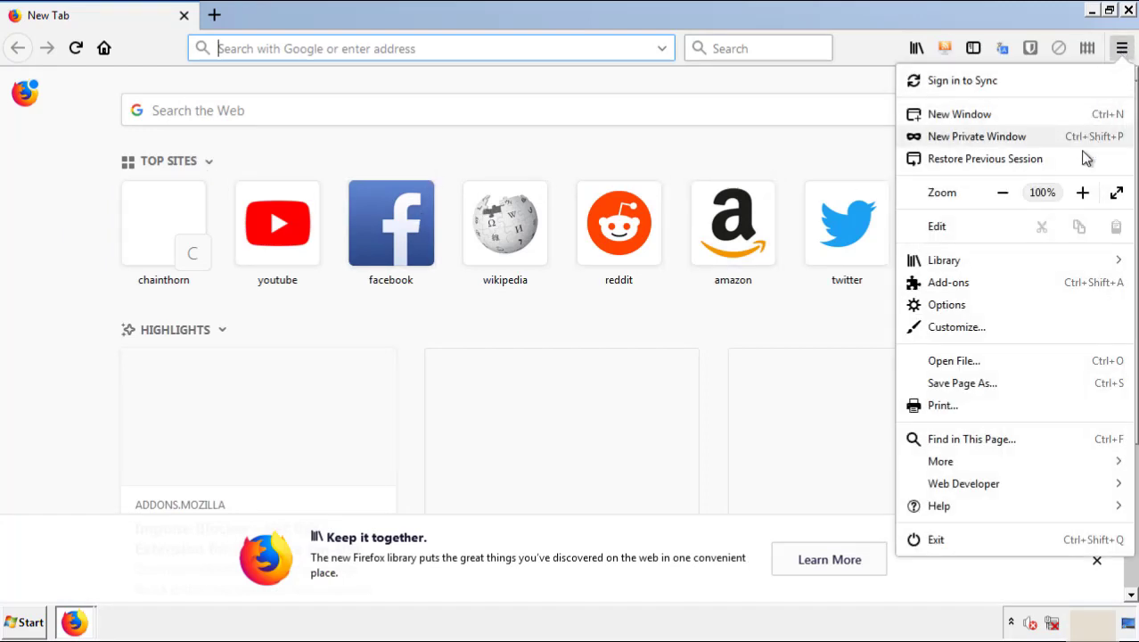
left_click(1051, 291)
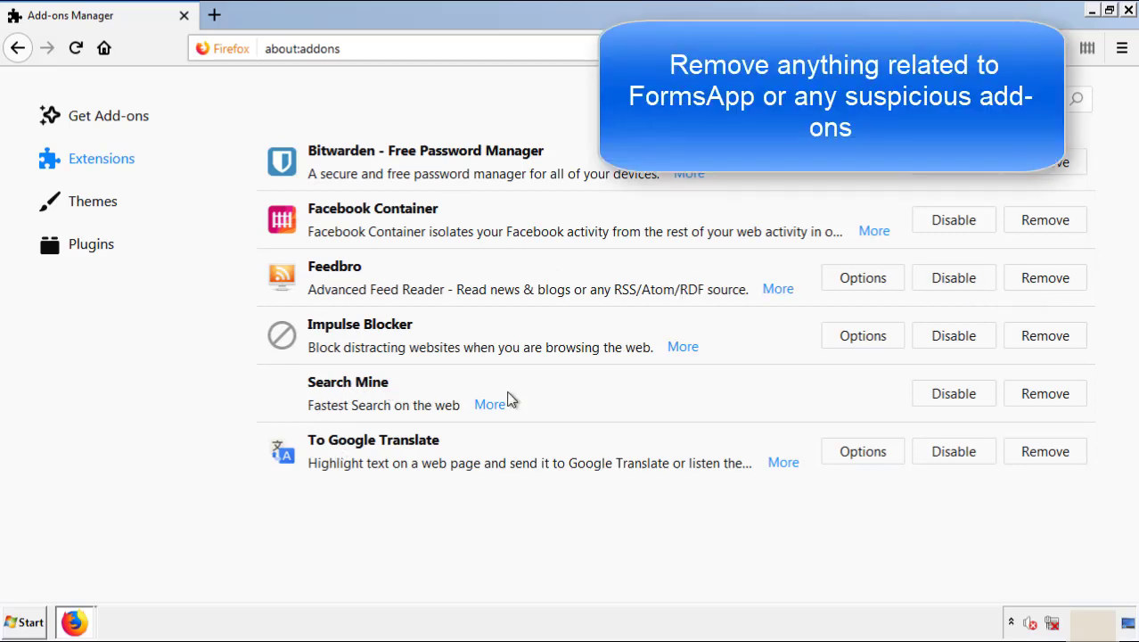
left_click(1040, 403)
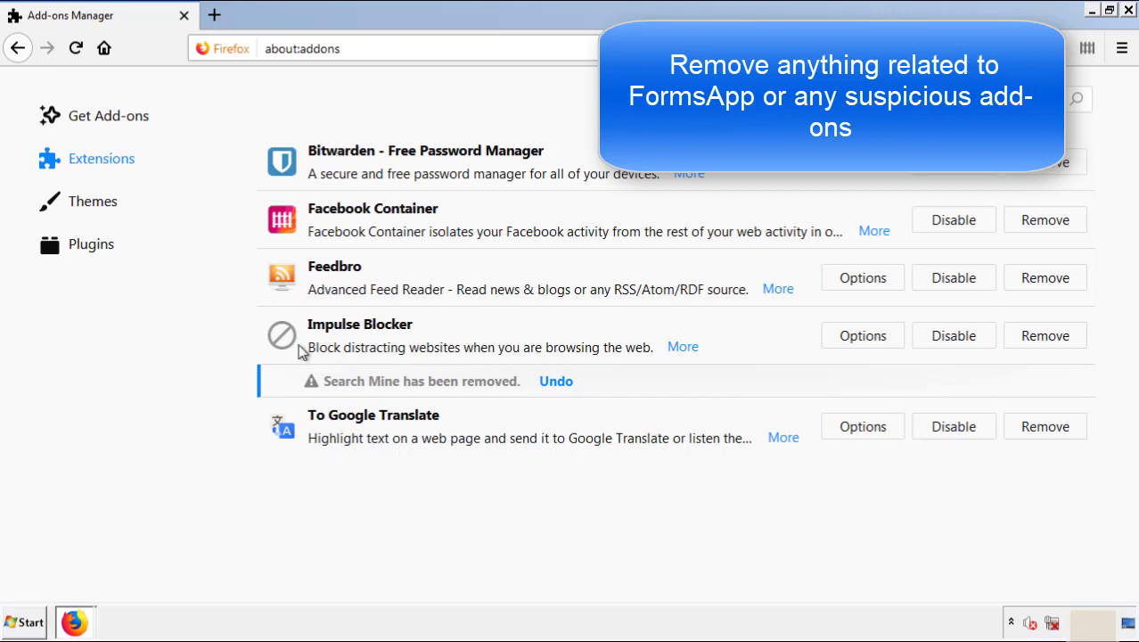
left_click(1129, 10)
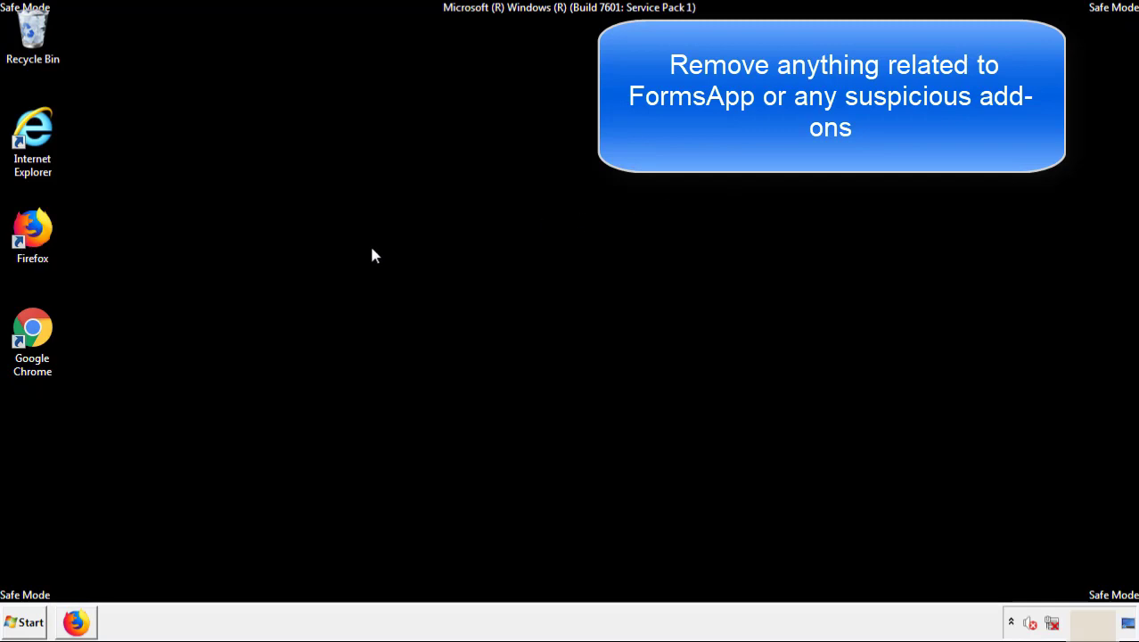
Remove the Search Mine extension from Chrome's Extensions page, then bring up the Start menu
double_click(32, 344)
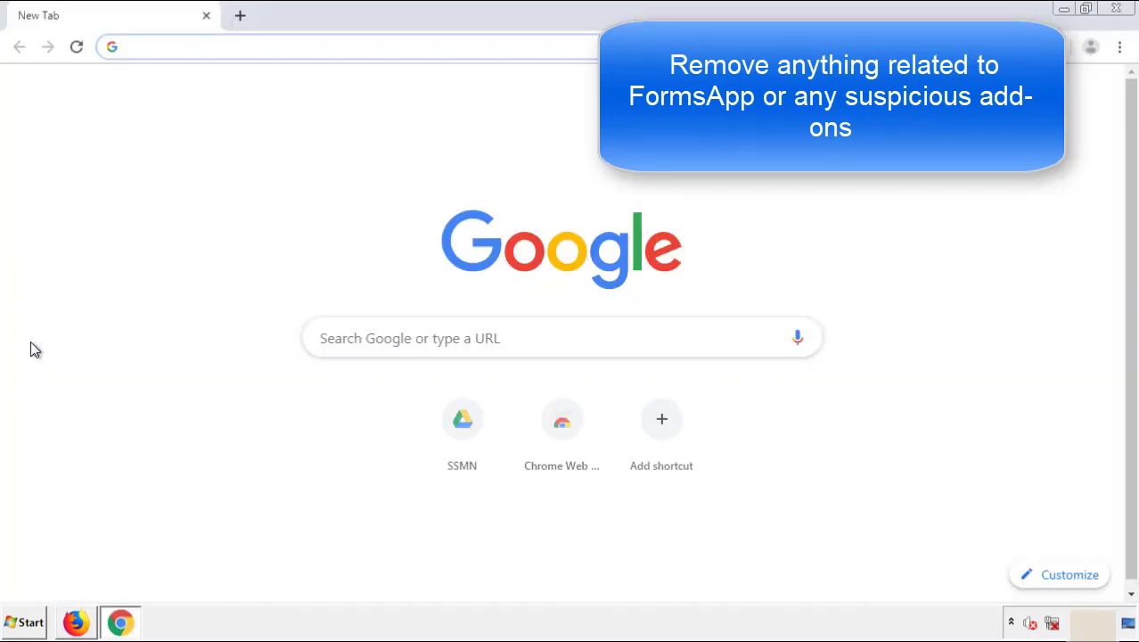
left_click(1119, 47)
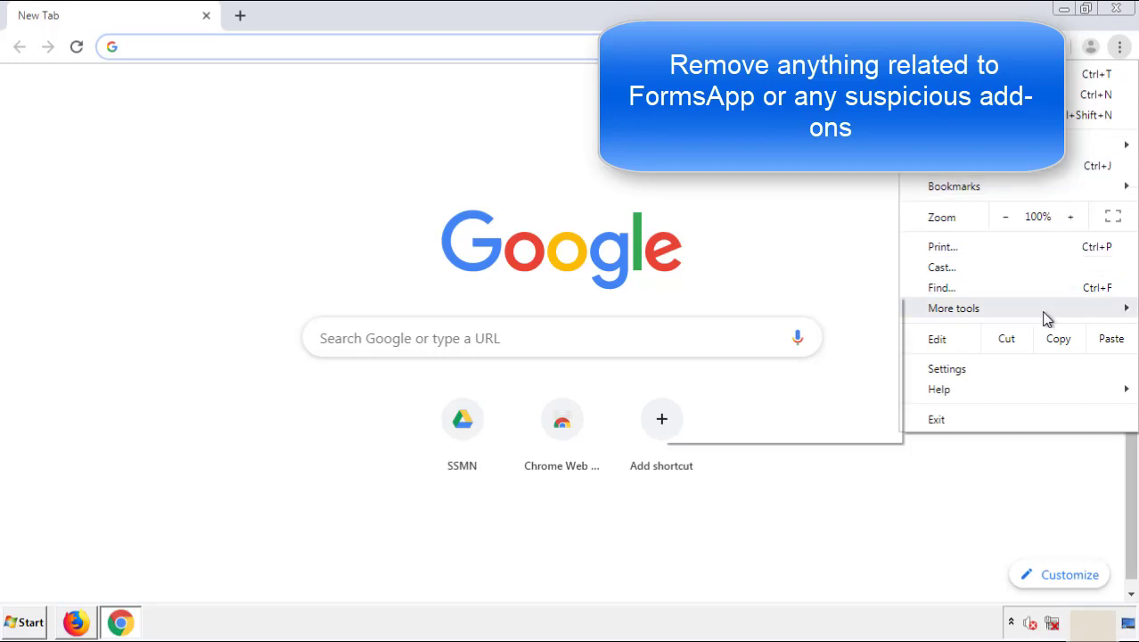
mouse_move(1005, 311)
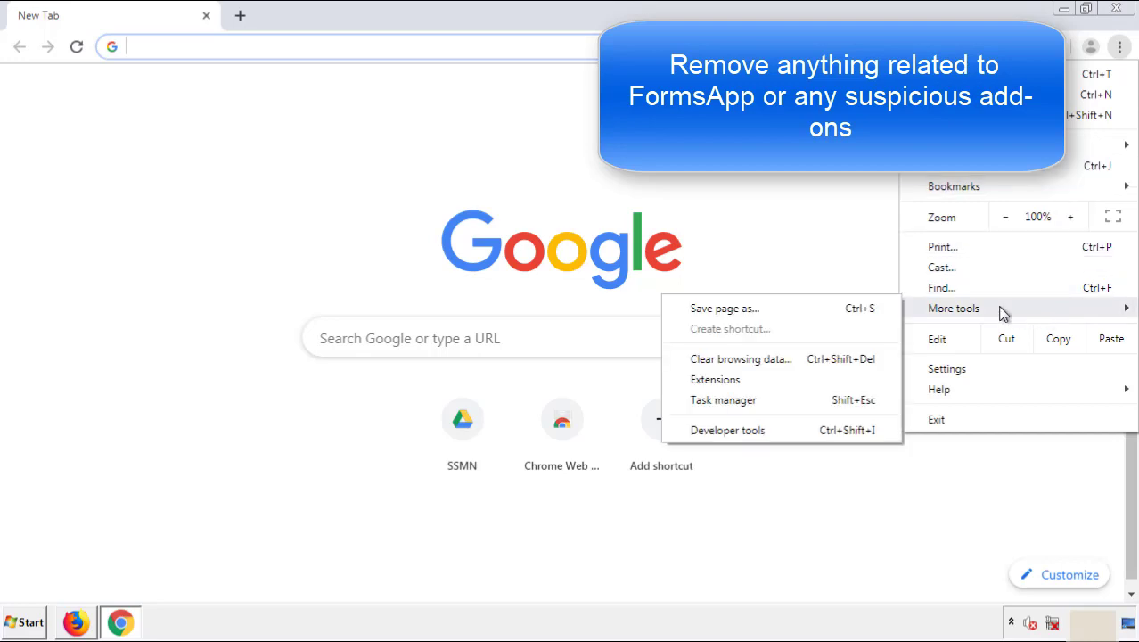
left_click(736, 378)
scroll(328, 310, "down", 10)
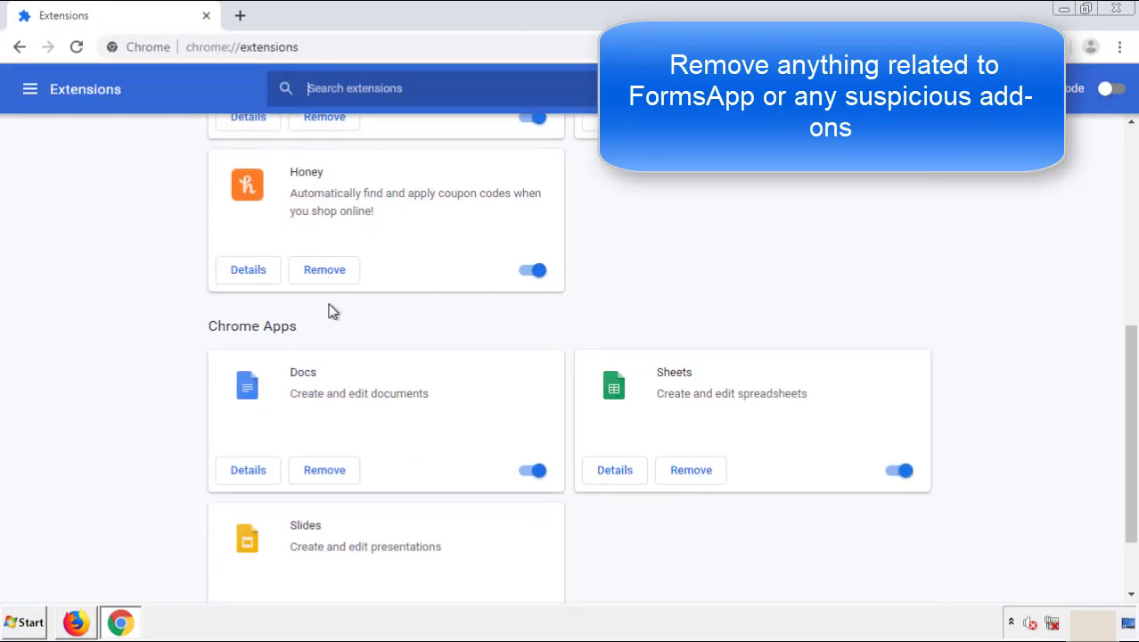
scroll(445, 321, "up", 10)
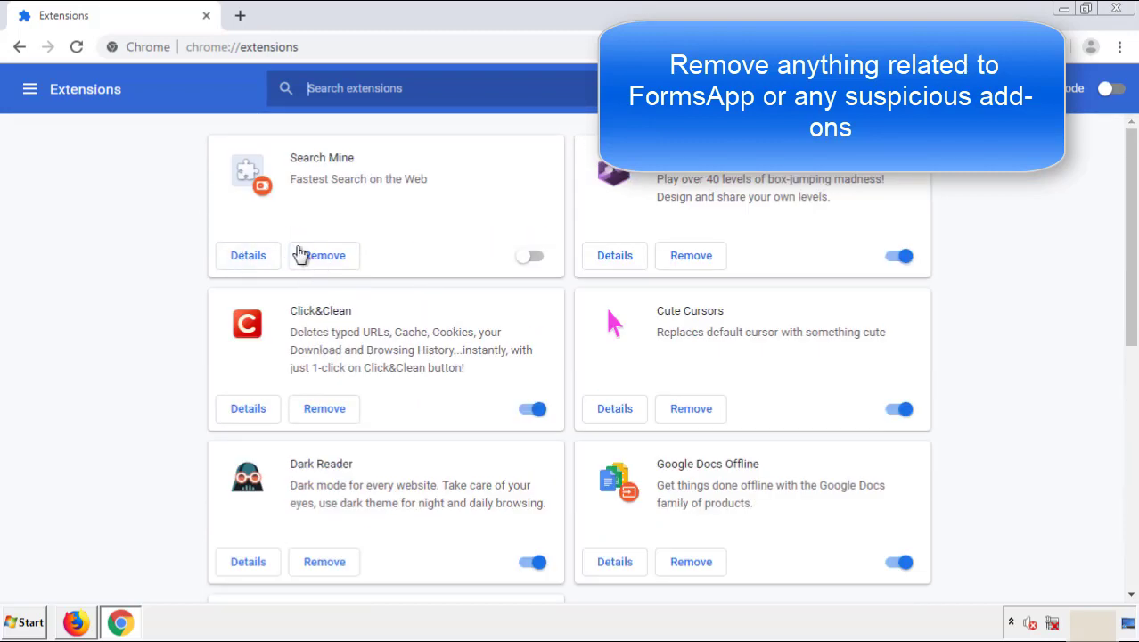
left_click(299, 259)
key("Return")
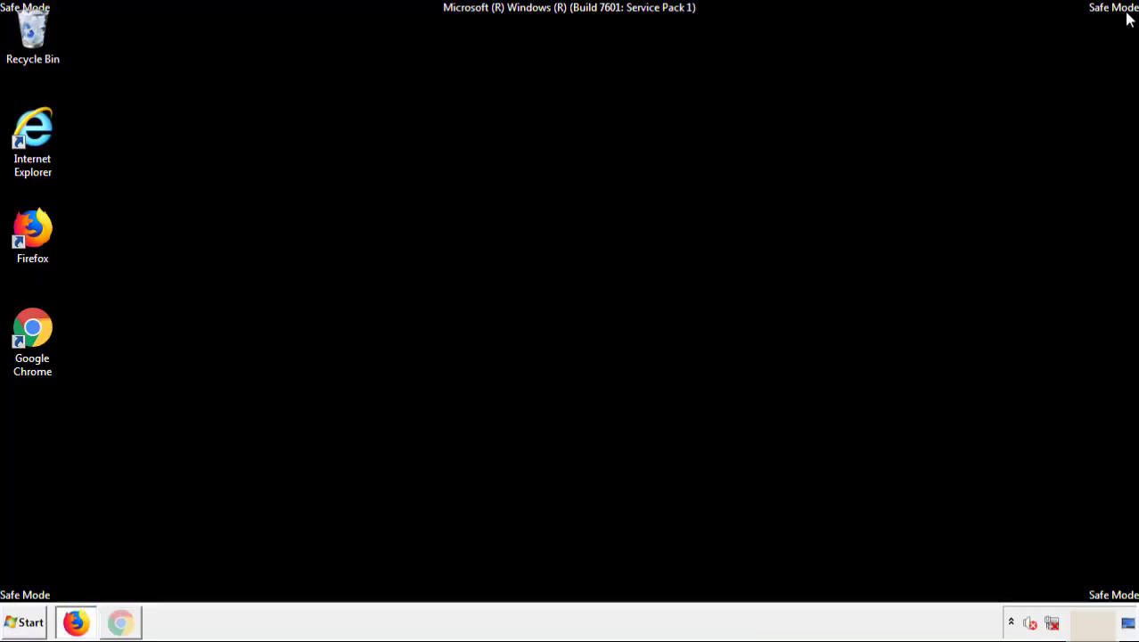
left_click(28, 623)
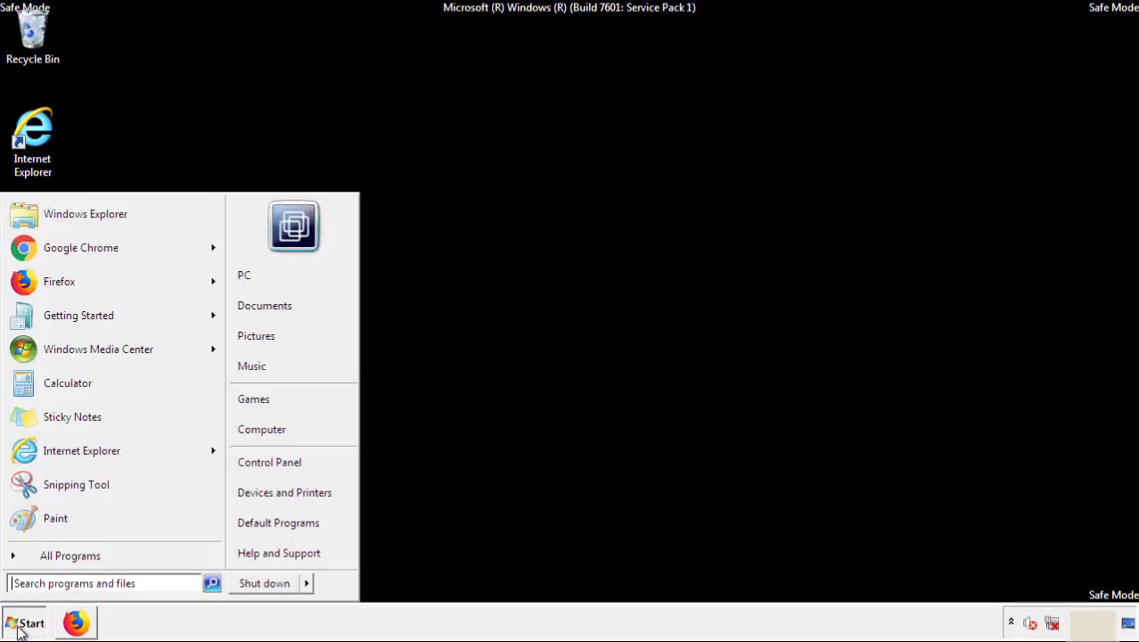